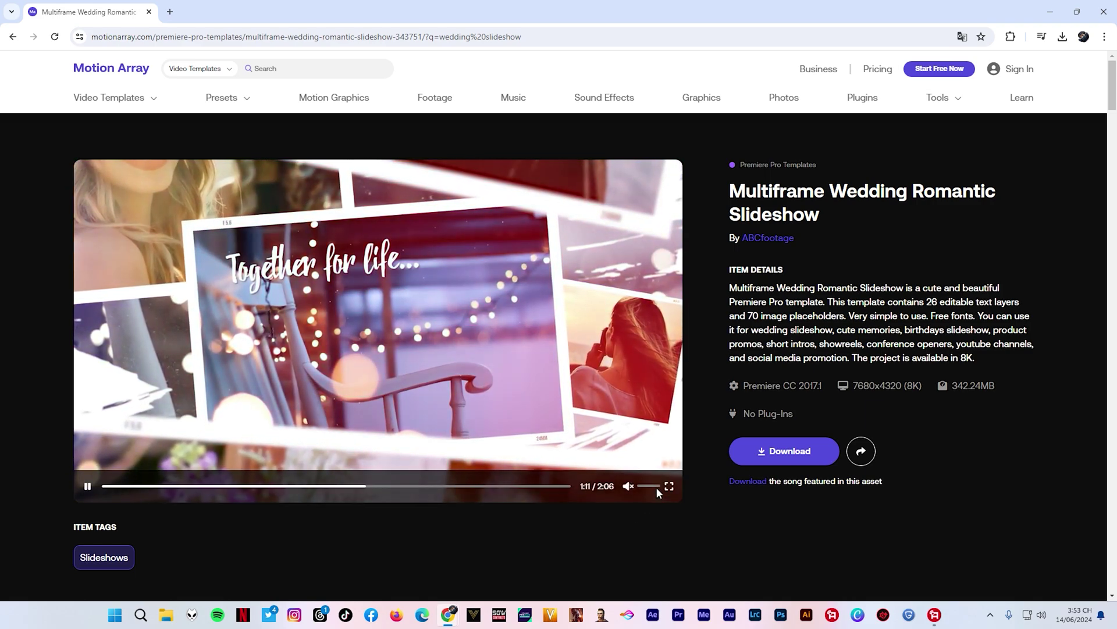
Play the Multiframe Wedding Romantic Slideshow preview video full screen
{"action": "left_click", "coordinate": [669, 486]}
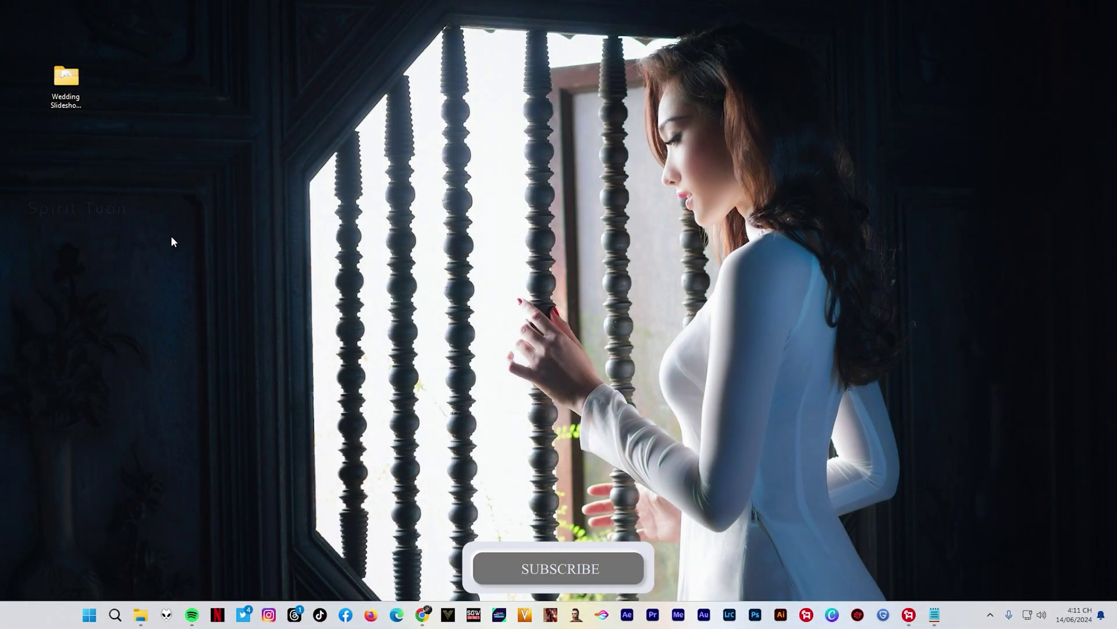
Open Wedding Slideshow CC2017.1.prproj from the desktop folder's Motion Array subfolder
{"action": "double_click", "coordinate": [63, 89]}
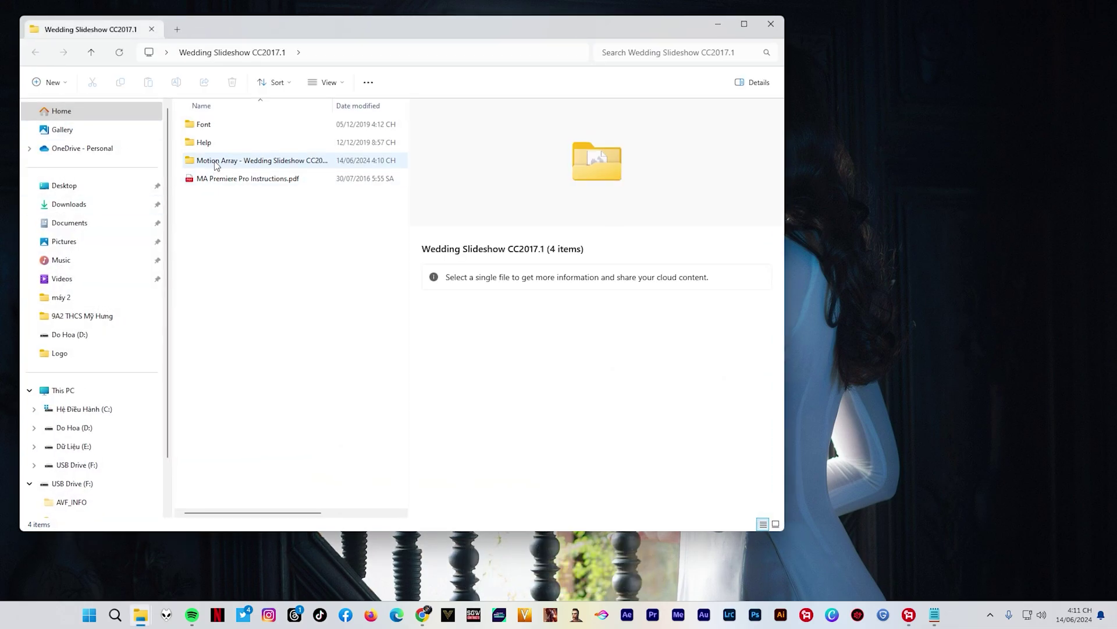
{"action": "double_click", "coordinate": [216, 162]}
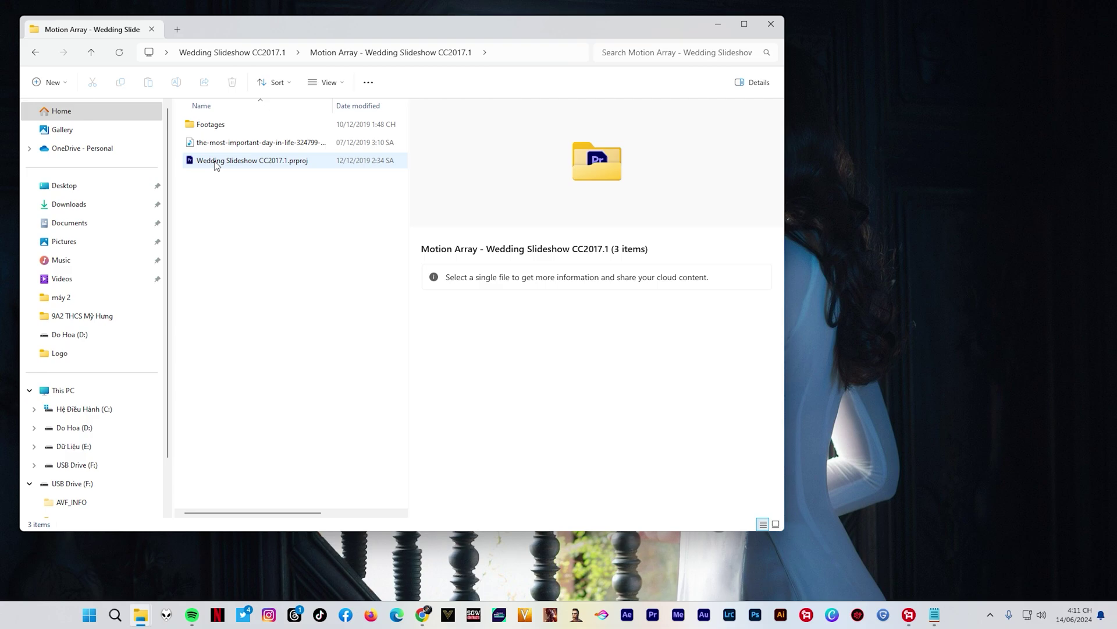
{"action": "double_click", "coordinate": [216, 162]}
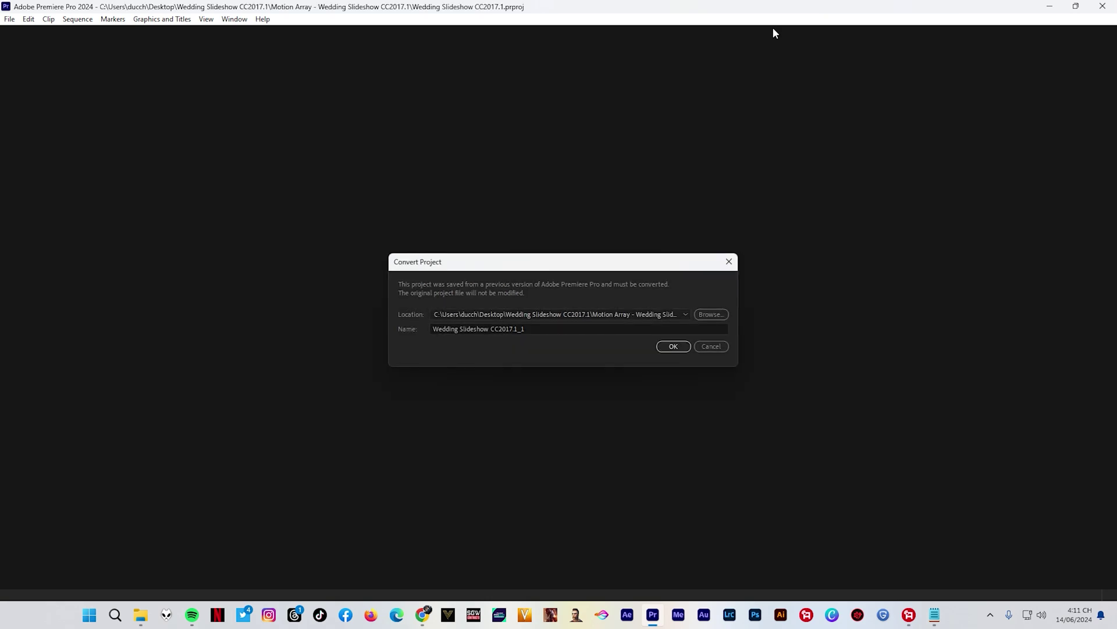
Convert the project to Wedding Slideshow CC2017.1_1 and delete the Music Comp clip from A1
{"action": "left_click", "coordinate": [675, 346]}
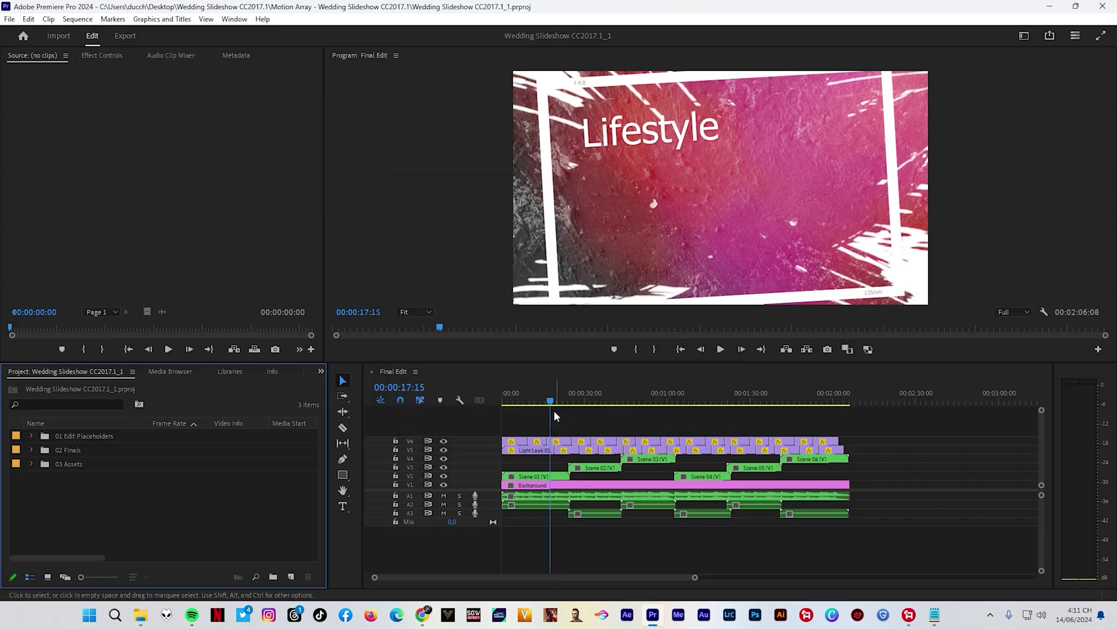
{"action": "left_click_drag", "start_coordinate": [550, 402], "coordinate": [508, 405]}
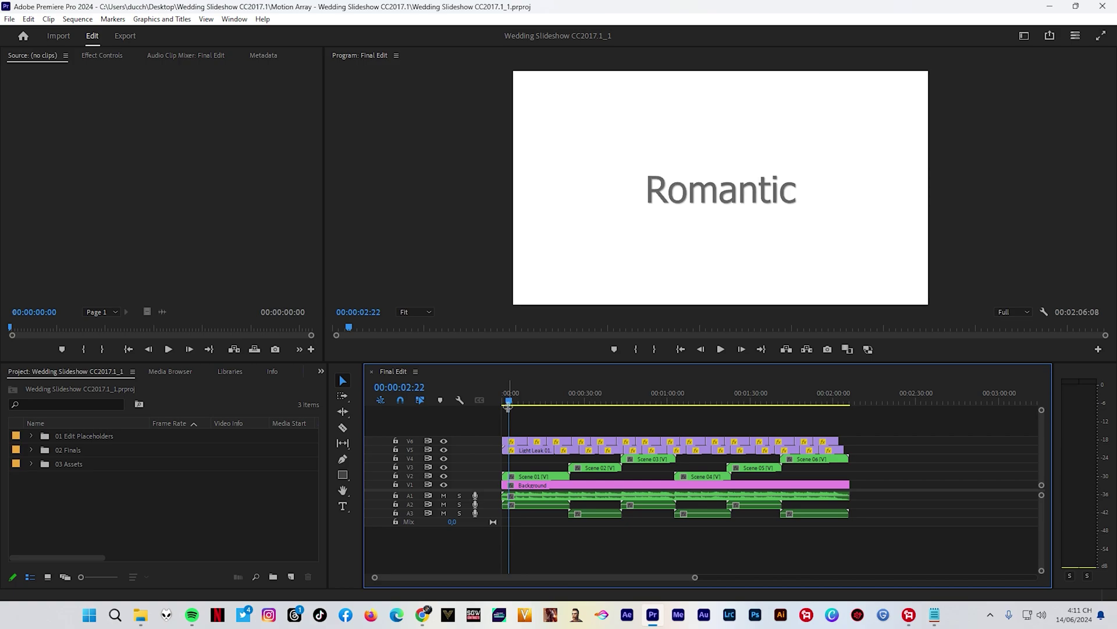
{"action": "left_click", "coordinate": [528, 494]}
{"action": "key", "text": "Delete"}
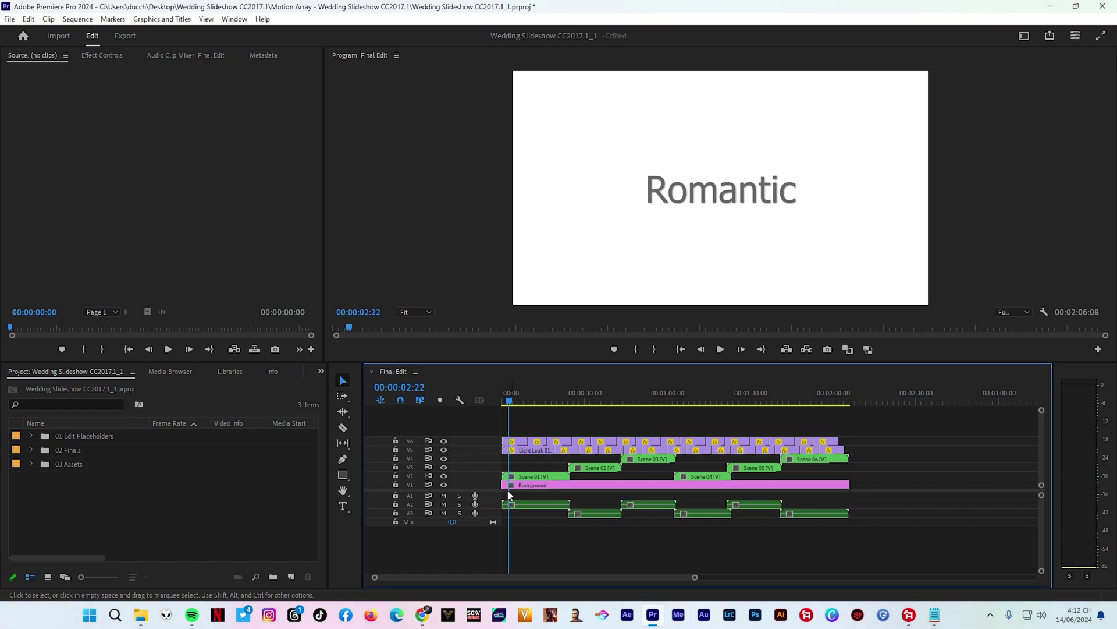
Import the eleven wedding photos from ALBUM KOREA\8, then open the Scene 01 sequence
{"action": "double_click", "coordinate": [68, 484]}
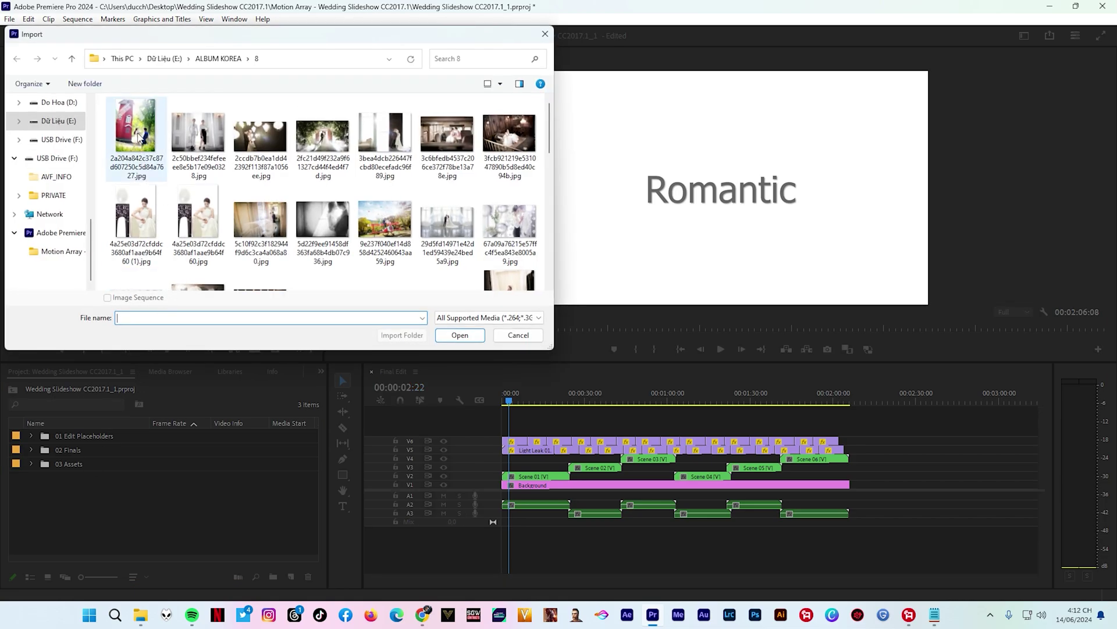
{"action": "left_click", "coordinate": [139, 136]}
{"action": "left_click", "coordinate": [269, 233], "text": "shift"}
{"action": "left_click", "coordinate": [326, 233], "text": "shift"}
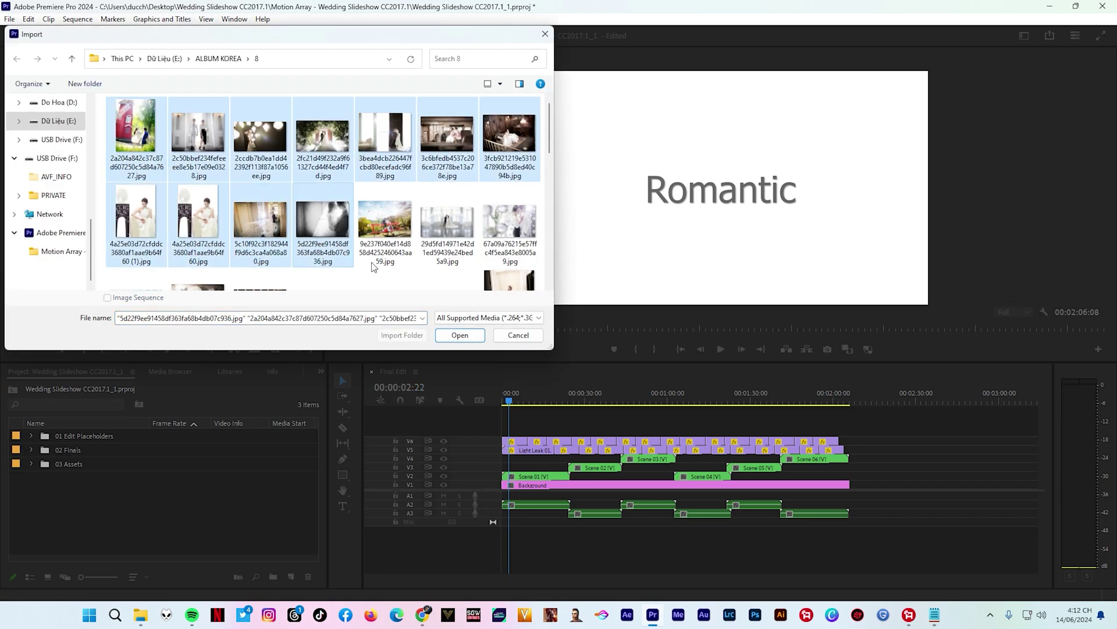
{"action": "left_click", "coordinate": [459, 336]}
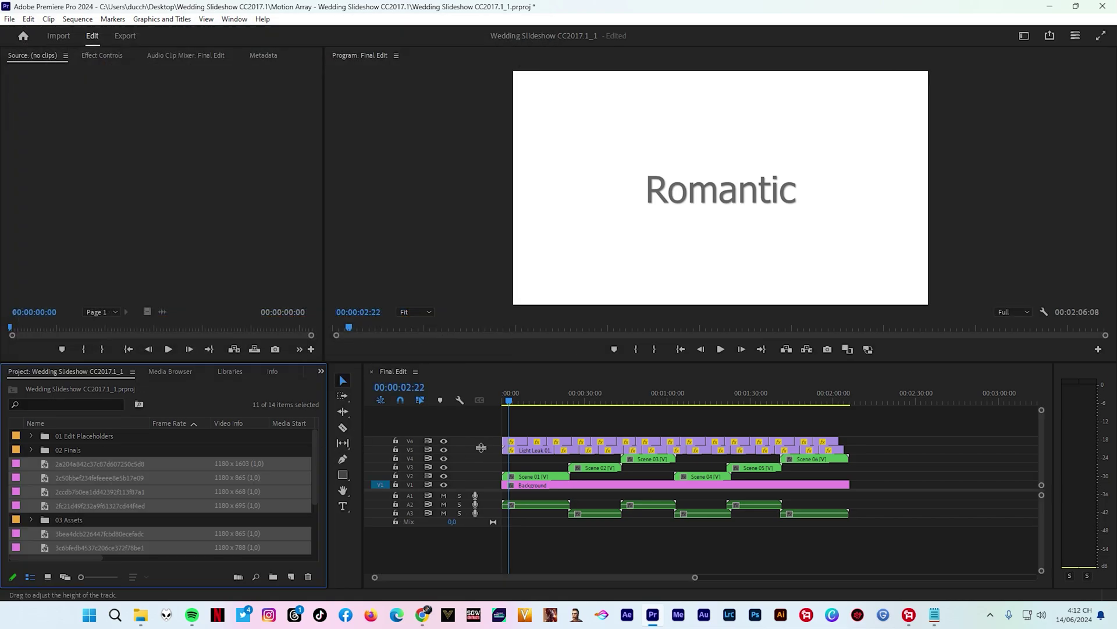
{"action": "double_click", "coordinate": [528, 477]}
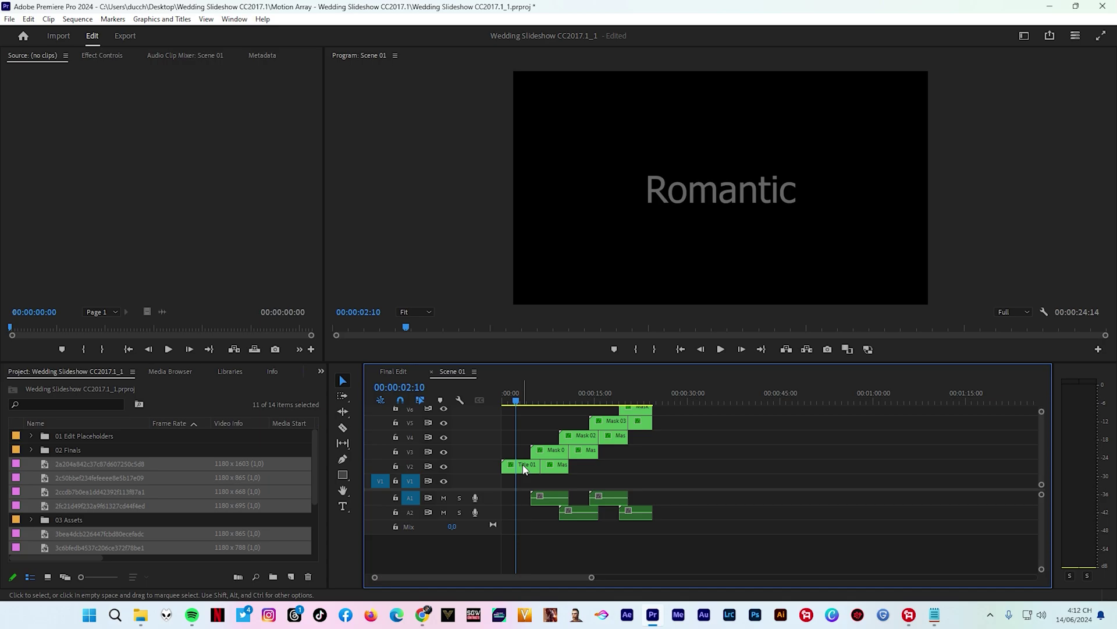
In Title 01, put the couple photo on V2 and extend it to the title's end
{"action": "double_click", "coordinate": [525, 469]}
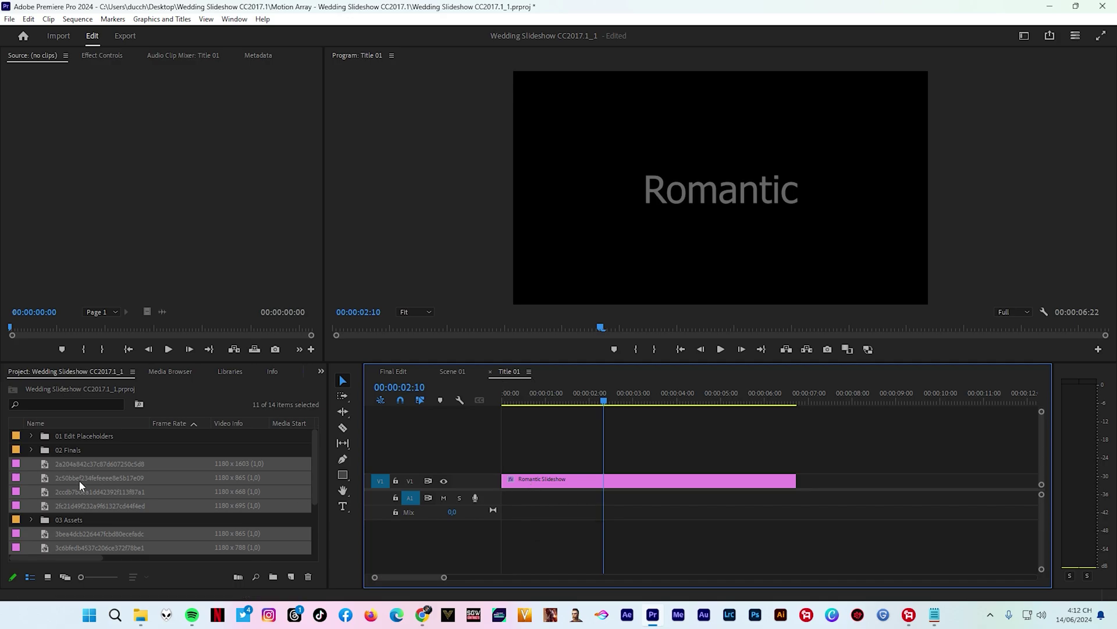
{"action": "double_click", "coordinate": [16, 466]}
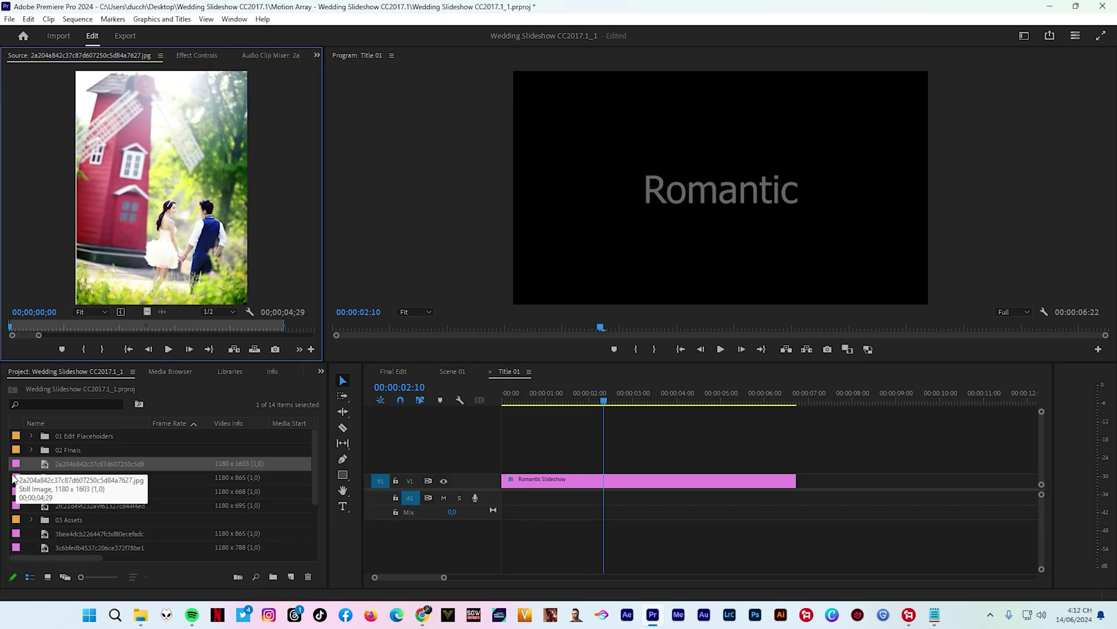
{"action": "double_click", "coordinate": [17, 477]}
{"action": "left_click_drag", "start_coordinate": [16, 477], "coordinate": [507, 445]}
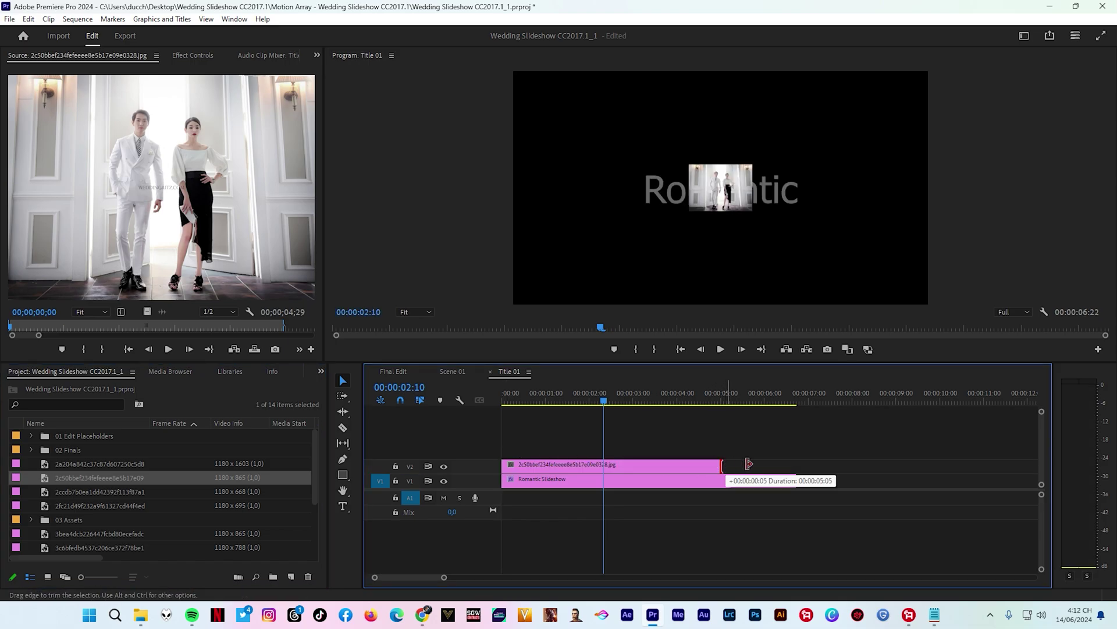
{"action": "left_click_drag", "start_coordinate": [743, 464], "coordinate": [796, 464]}
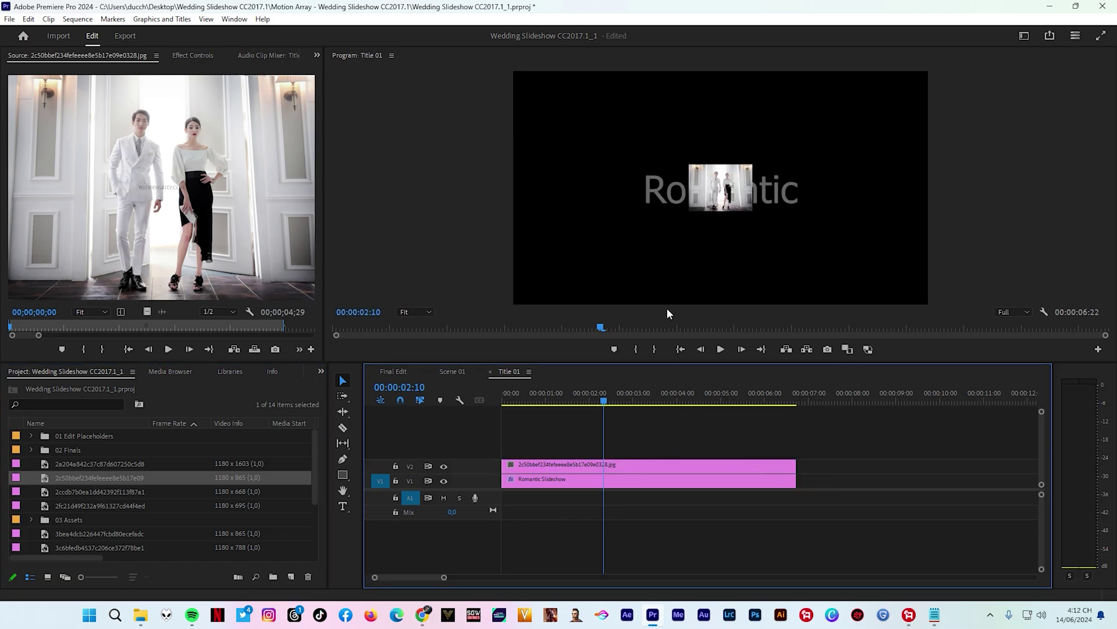
Scale the photo to frame size, enlarge and shift it down to fill the frame
{"action": "right_click", "coordinate": [609, 471]}
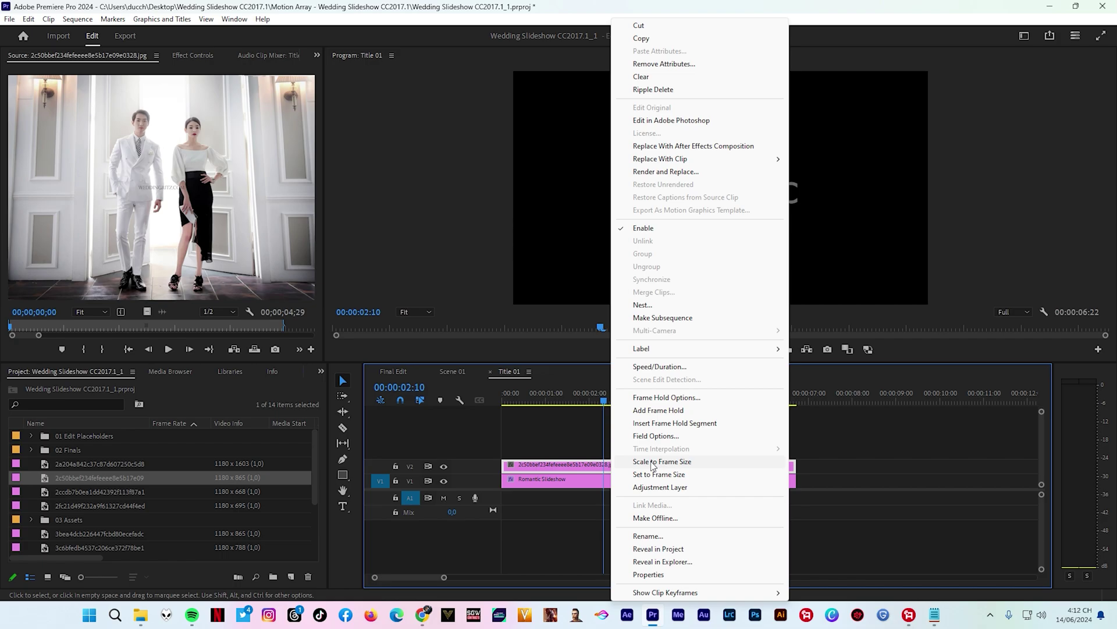
{"action": "left_click", "coordinate": [652, 461]}
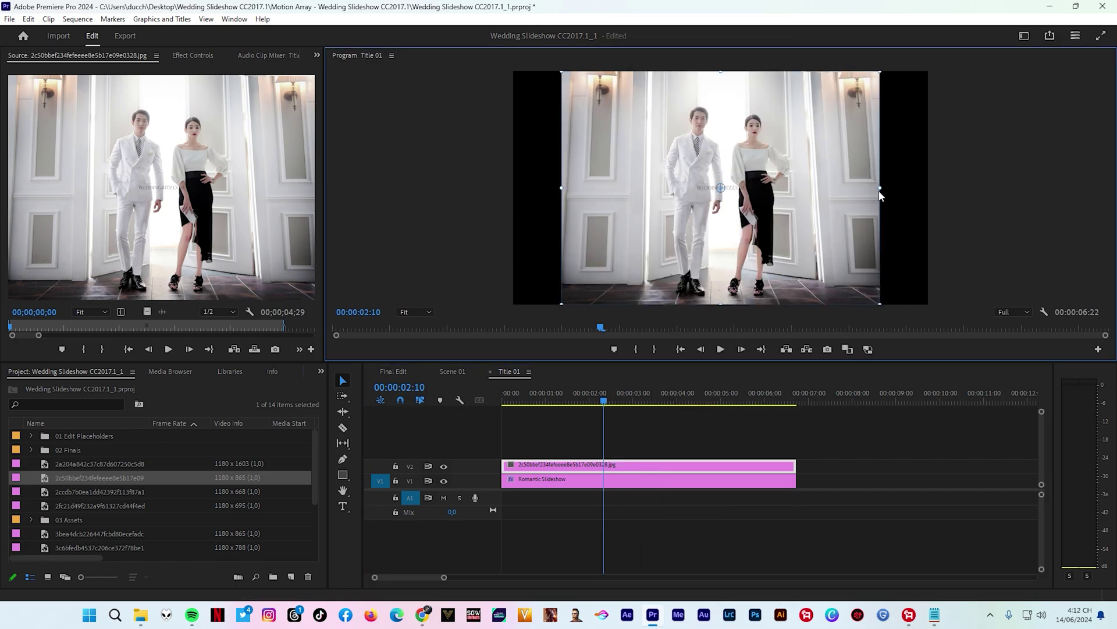
{"action": "left_click_drag", "start_coordinate": [880, 188], "coordinate": [933, 185]}
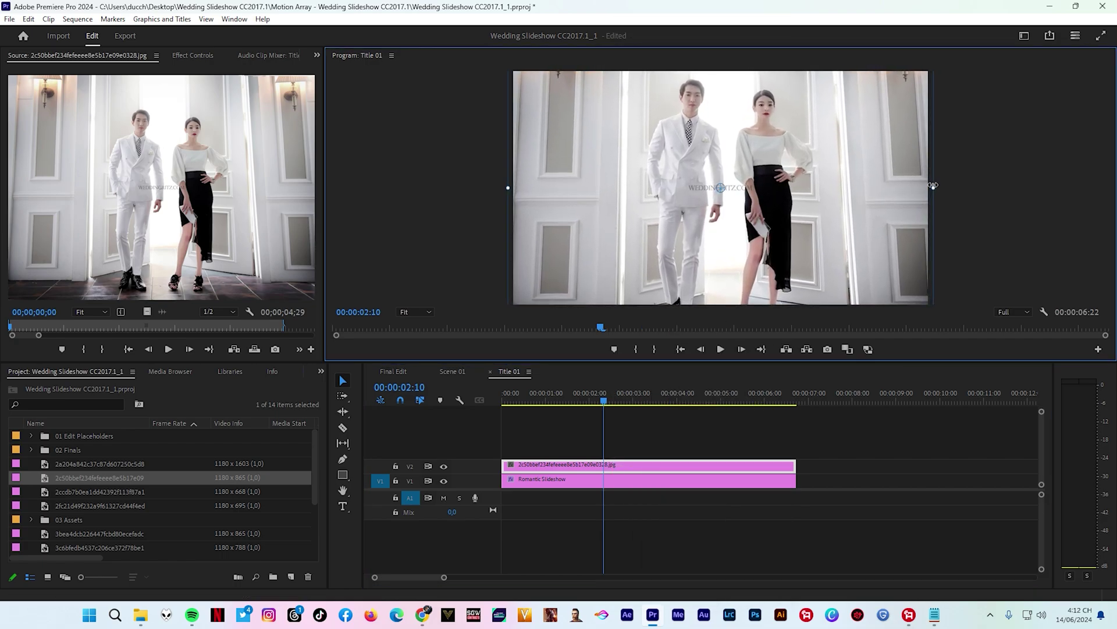
{"action": "left_click_drag", "start_coordinate": [872, 202], "coordinate": [873, 237]}
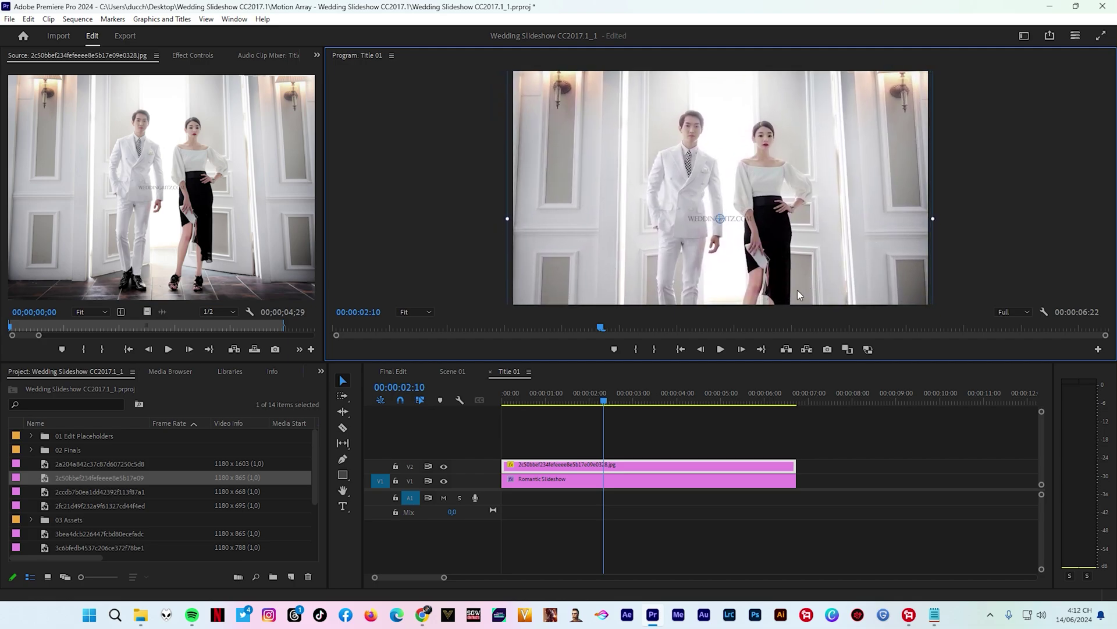
{"action": "left_click", "coordinate": [394, 372]}
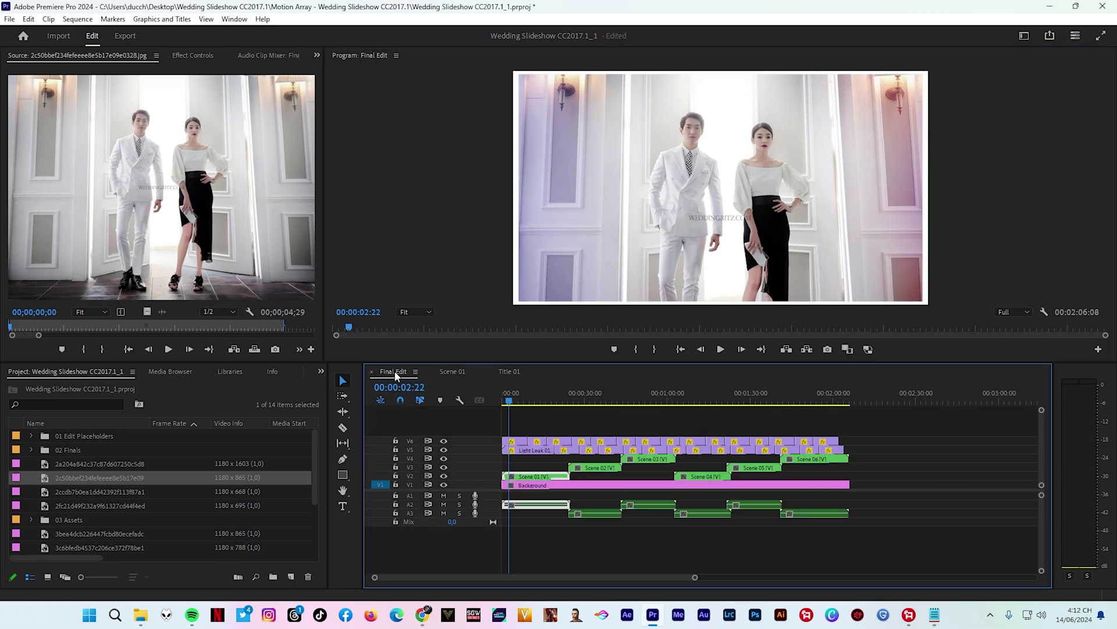
Play Final Edit from the start to preview the opening with the new photo
{"action": "left_click", "coordinate": [505, 400]}
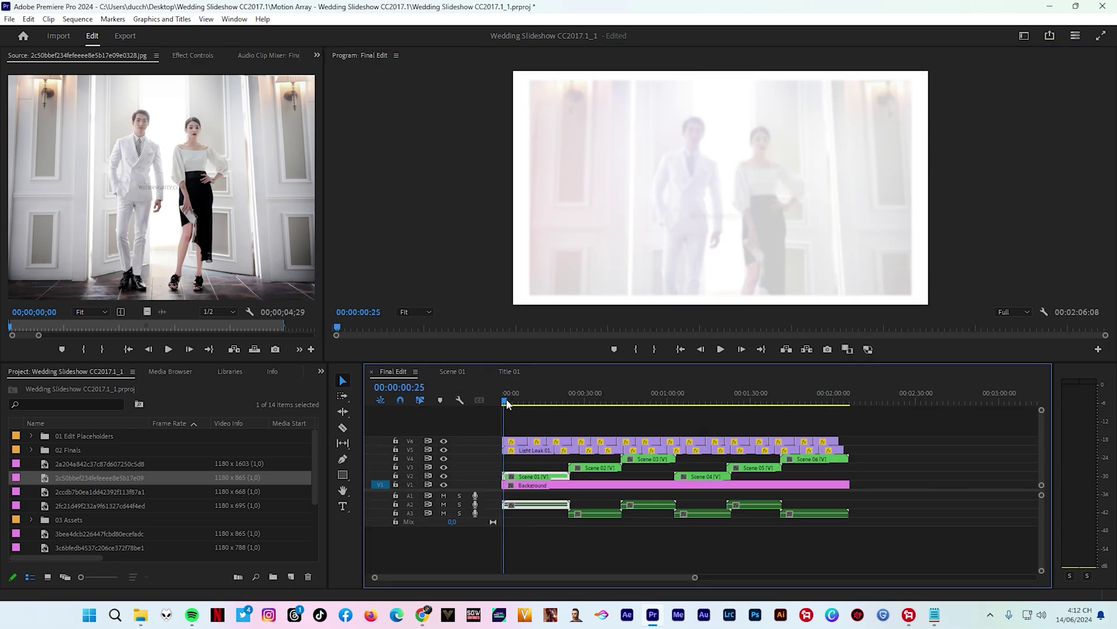
{"action": "key", "text": "space"}
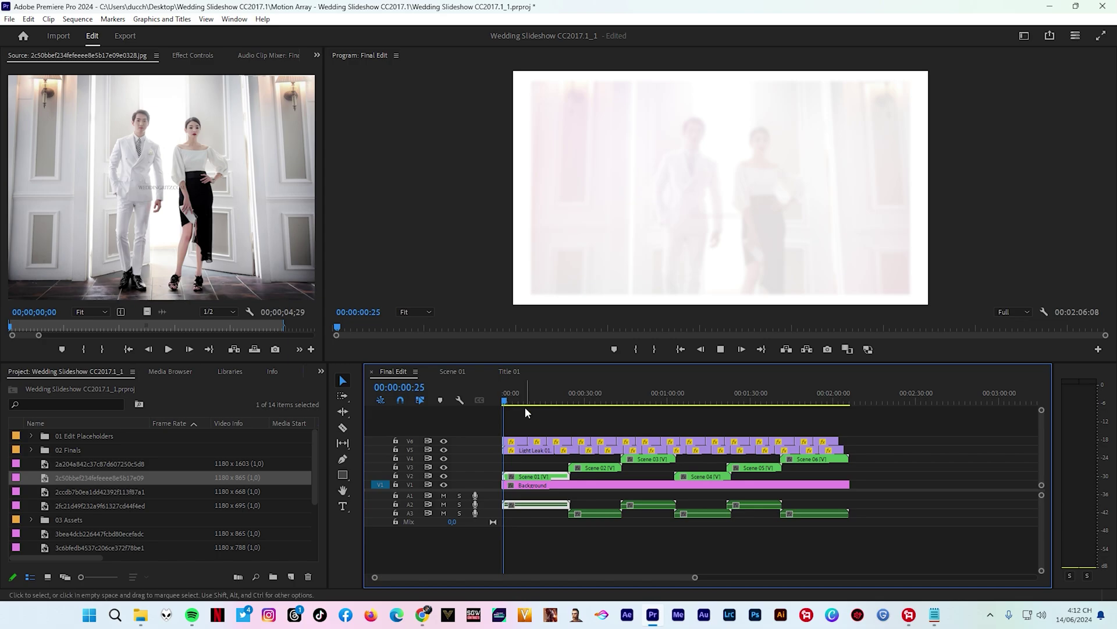
{"action": "left_click", "coordinate": [516, 414]}
{"action": "key", "text": "space"}
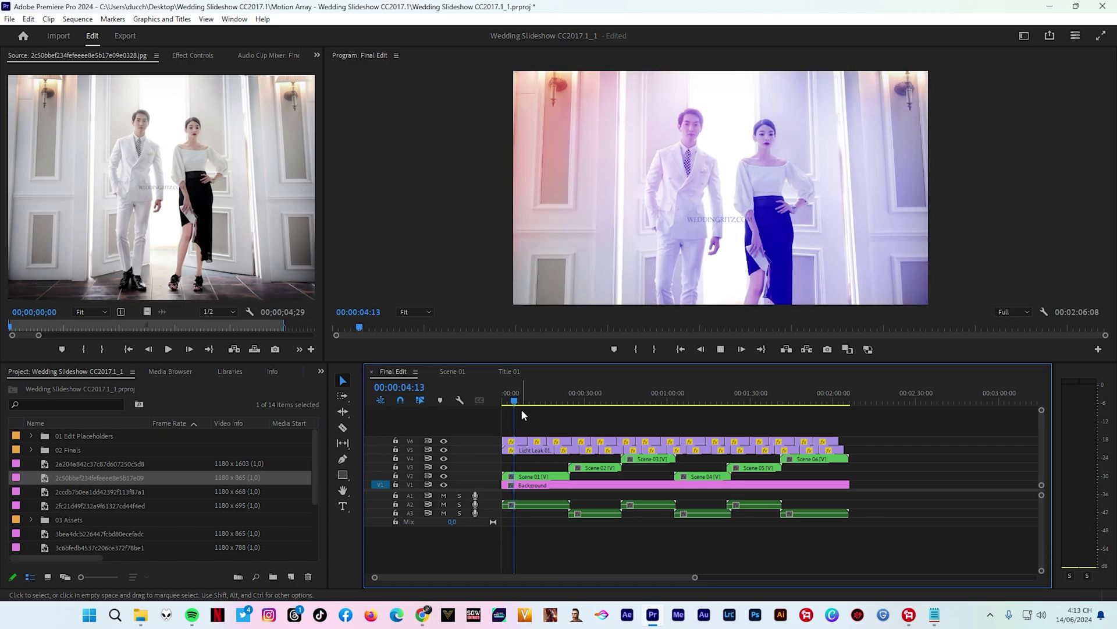
{"action": "key", "text": "space"}
Scrub through the opening frames, then open the nested Scene 01 sequence
{"action": "mouse_move", "coordinate": [515, 406]}
{"action": "left_mouse_down"}
{"action": "mouse_move", "coordinate": [505, 402]}
{"action": "mouse_move", "coordinate": [517, 406]}
{"action": "left_mouse_up"}
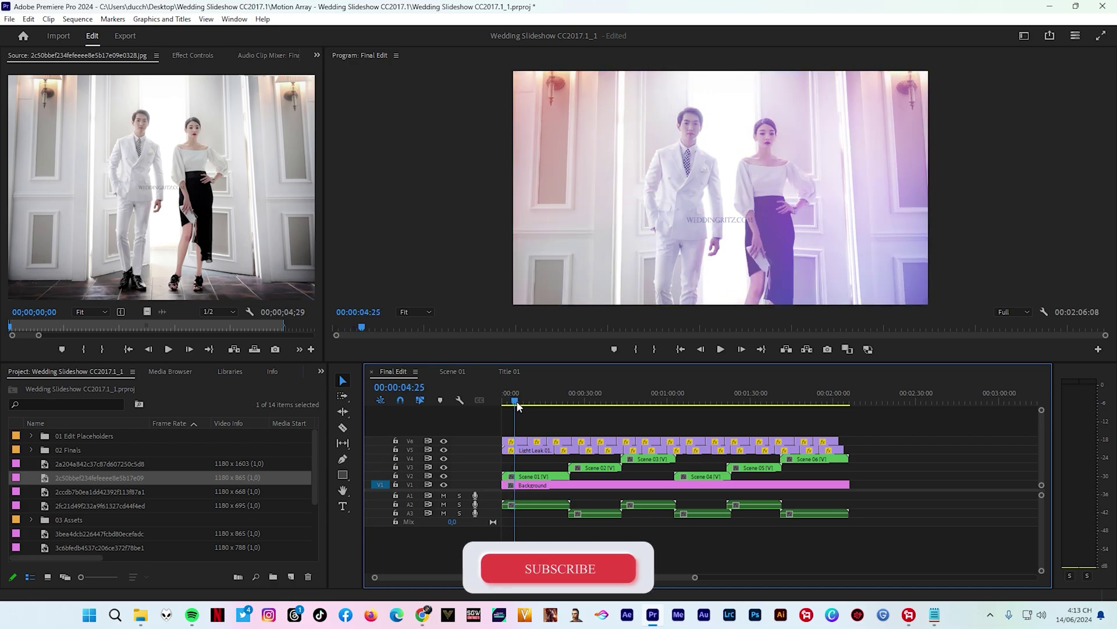
{"action": "left_click_drag", "start_coordinate": [517, 406], "coordinate": [508, 408]}
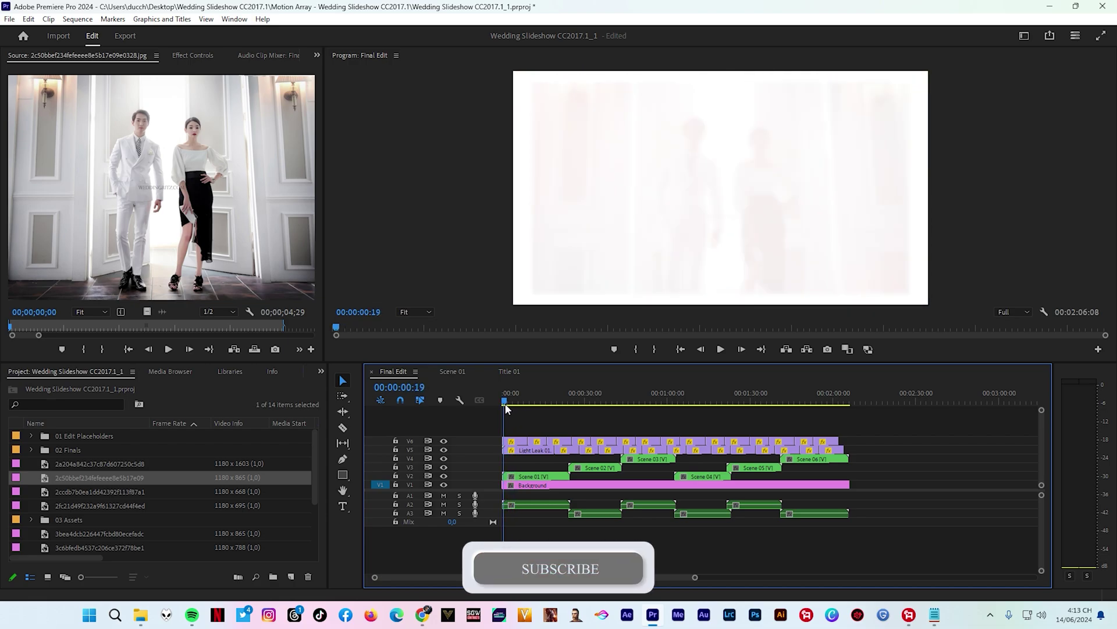
{"action": "left_click_drag", "start_coordinate": [508, 408], "coordinate": [522, 410]}
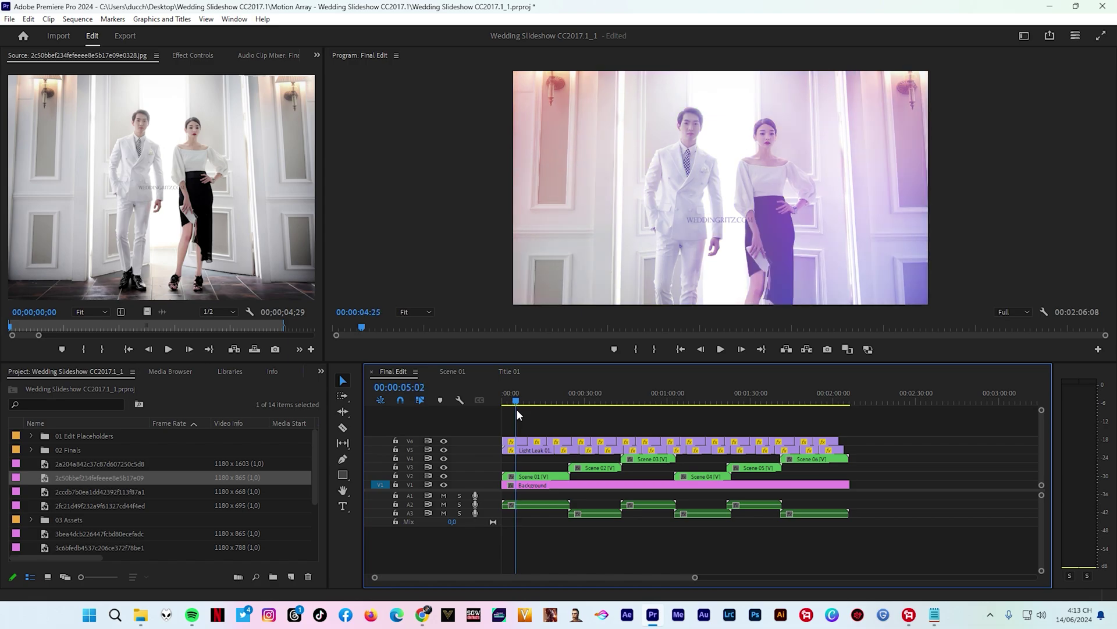
{"action": "double_click", "coordinate": [529, 476]}
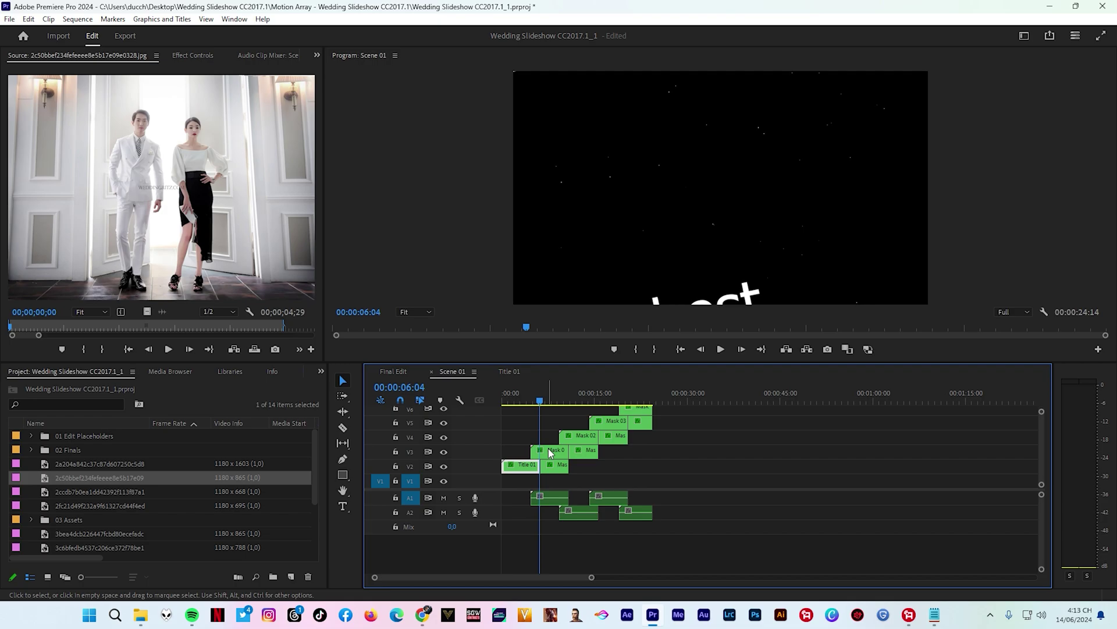
Go into Mask 01 Animation 01 > Shot 01 and place the lantern wedding photo on V1
{"action": "double_click", "coordinate": [550, 453]}
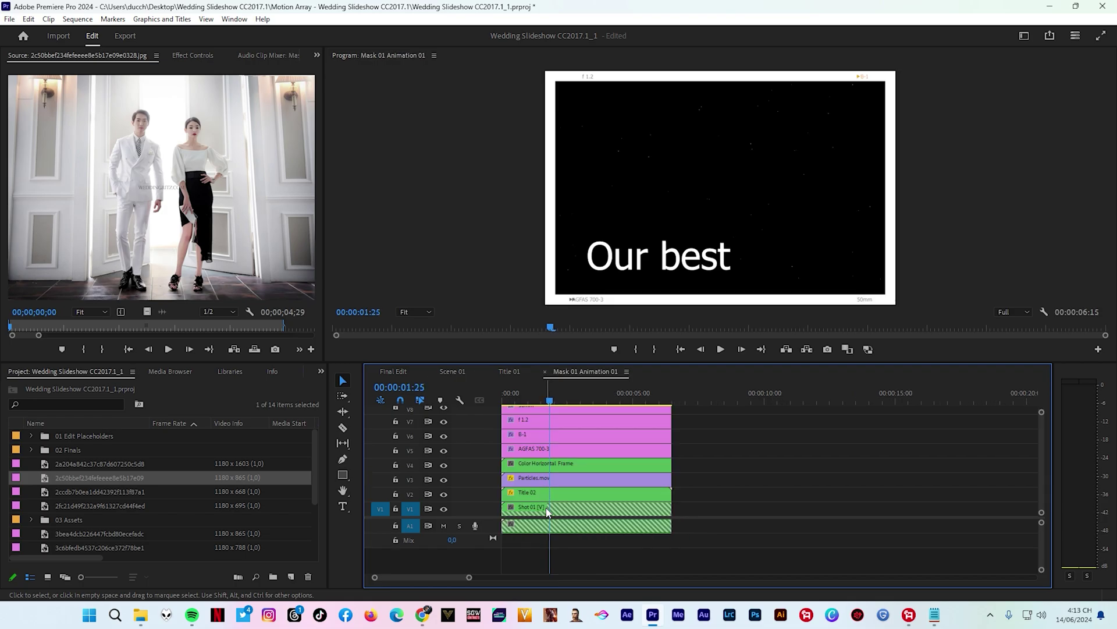
{"action": "double_click", "coordinate": [540, 508]}
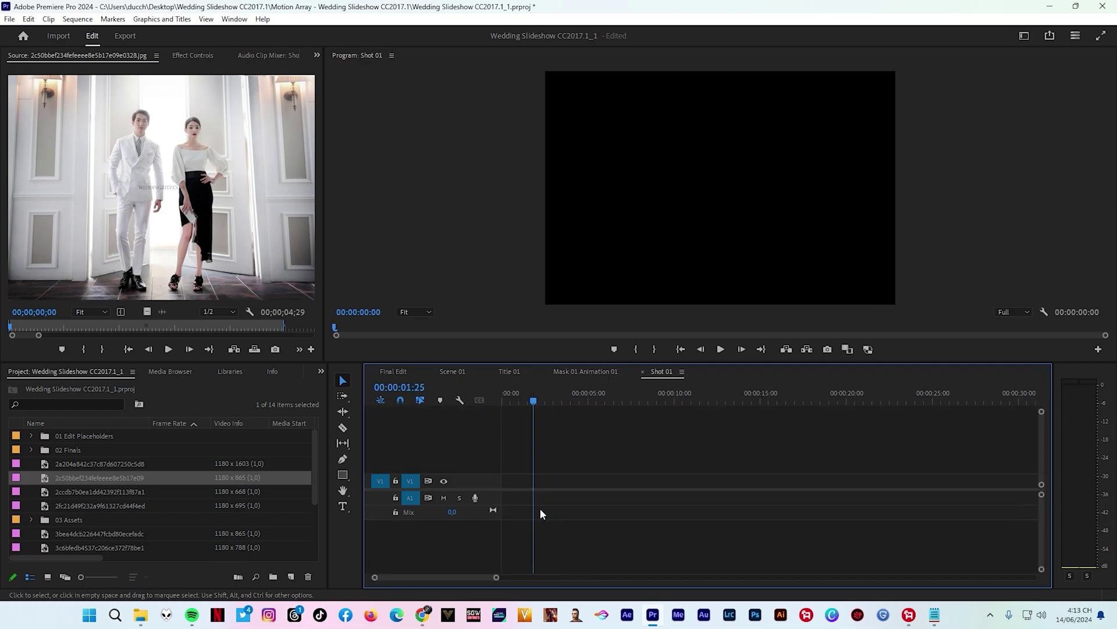
{"action": "scroll", "coordinate": [53, 482], "scroll_direction": "down", "scroll_amount": 1}
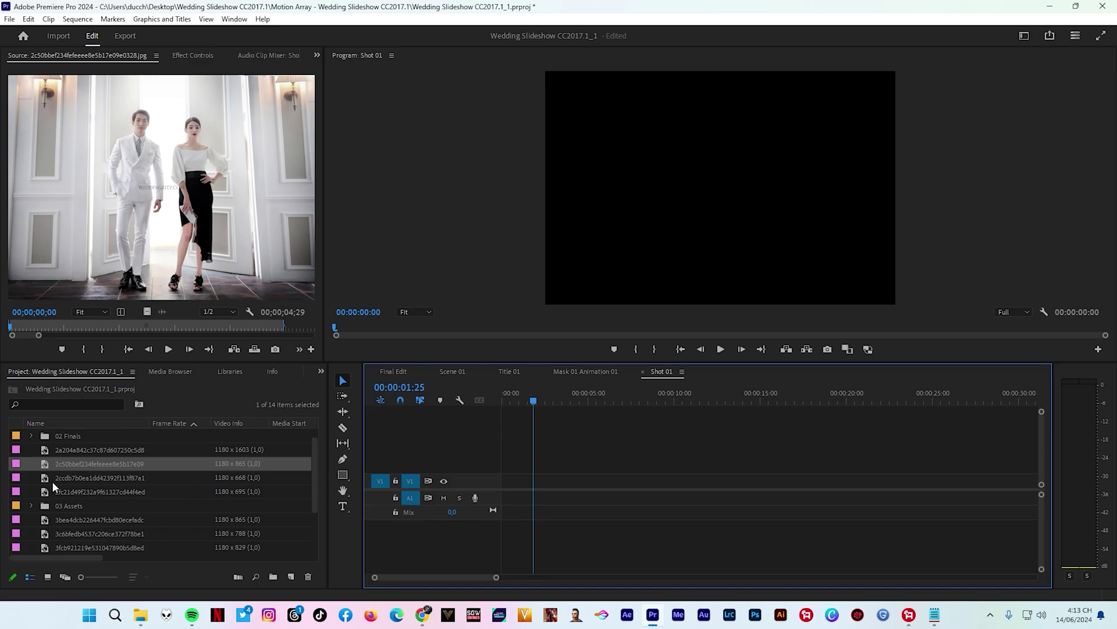
{"action": "left_click", "coordinate": [10, 480]}
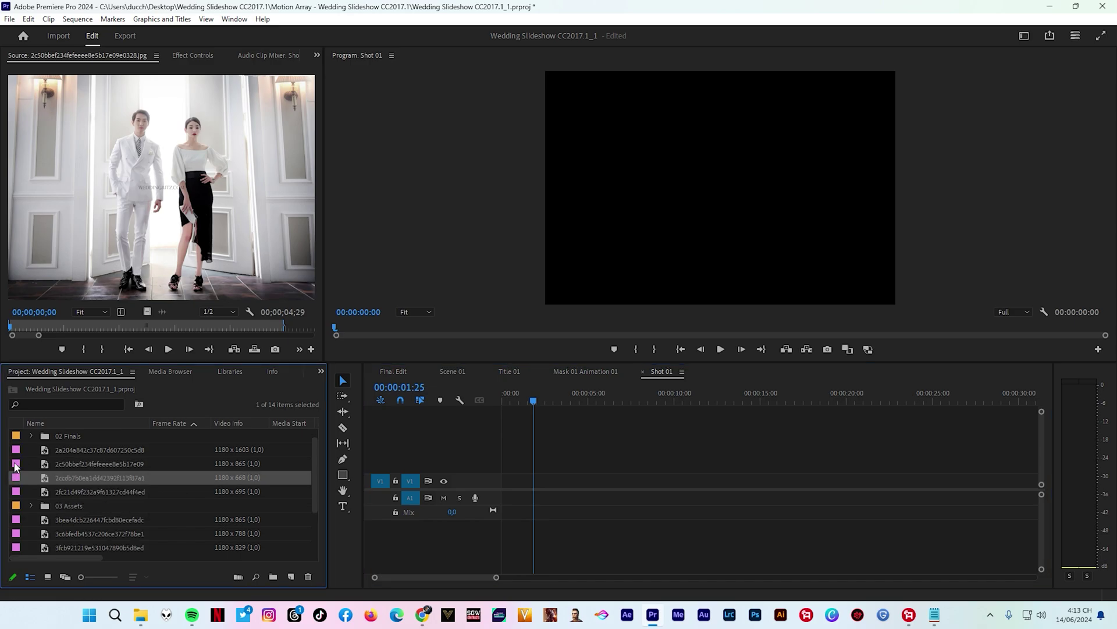
{"action": "double_click", "coordinate": [17, 480]}
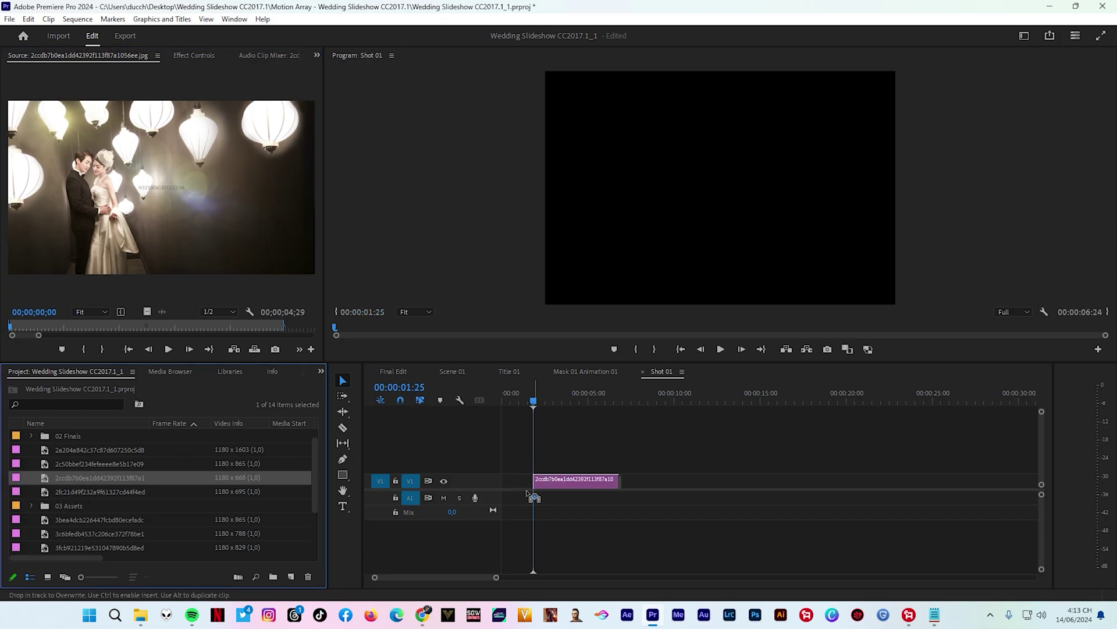
{"action": "left_click_drag", "start_coordinate": [362, 458], "coordinate": [501, 490]}
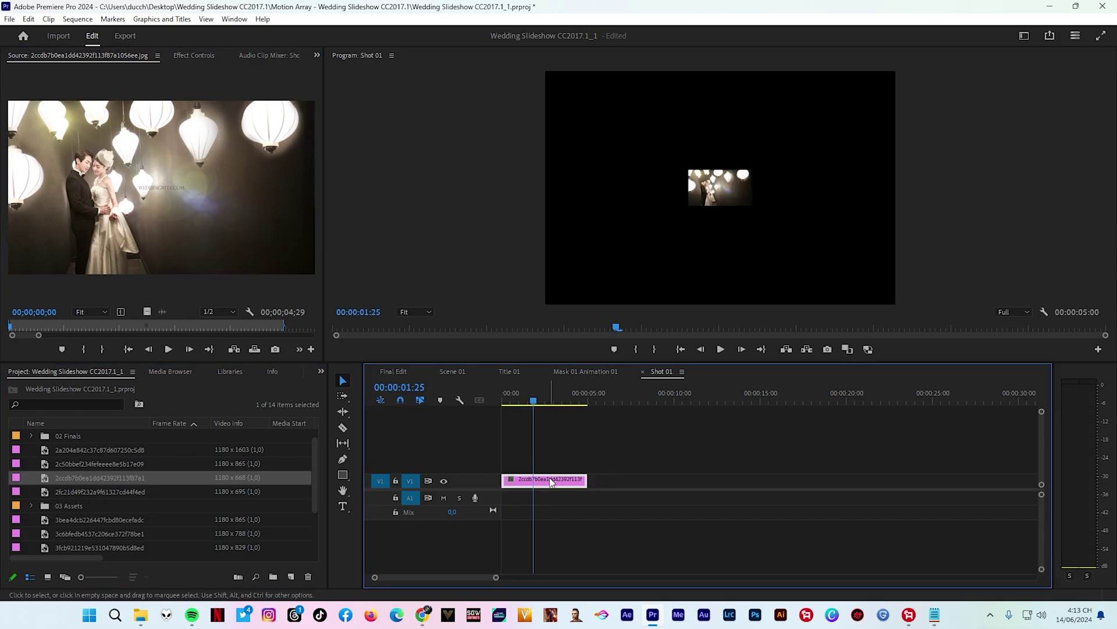
Scale the lantern photo to frame size, enlarge it to fill the height, and return to Final Edit
{"action": "right_click", "coordinate": [551, 481]}
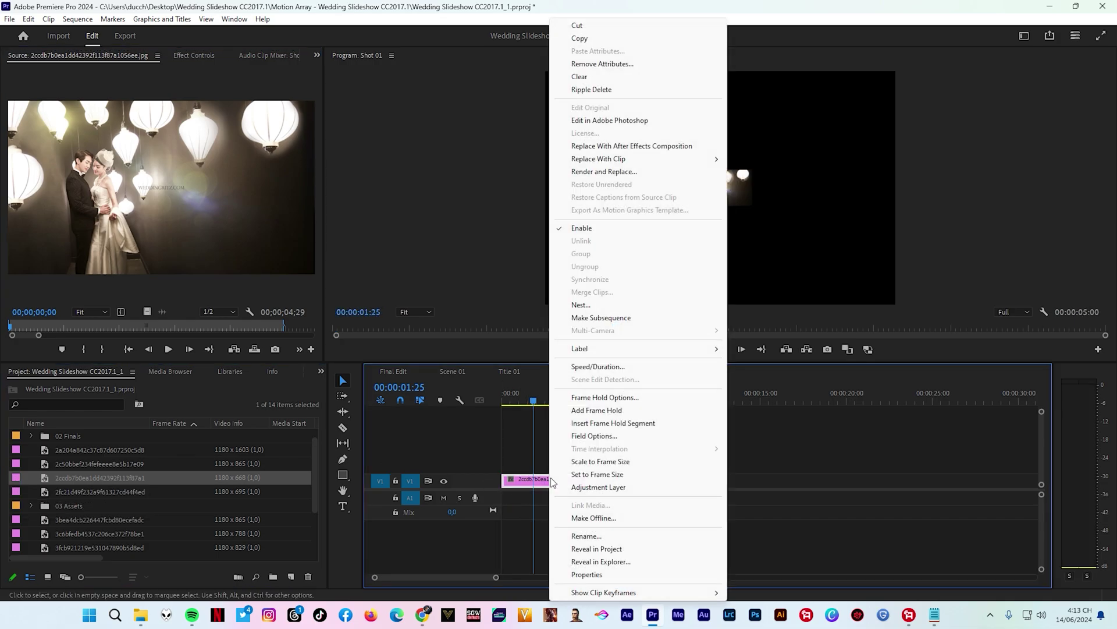
{"action": "left_click", "coordinate": [603, 462]}
{"action": "left_click", "coordinate": [683, 274]}
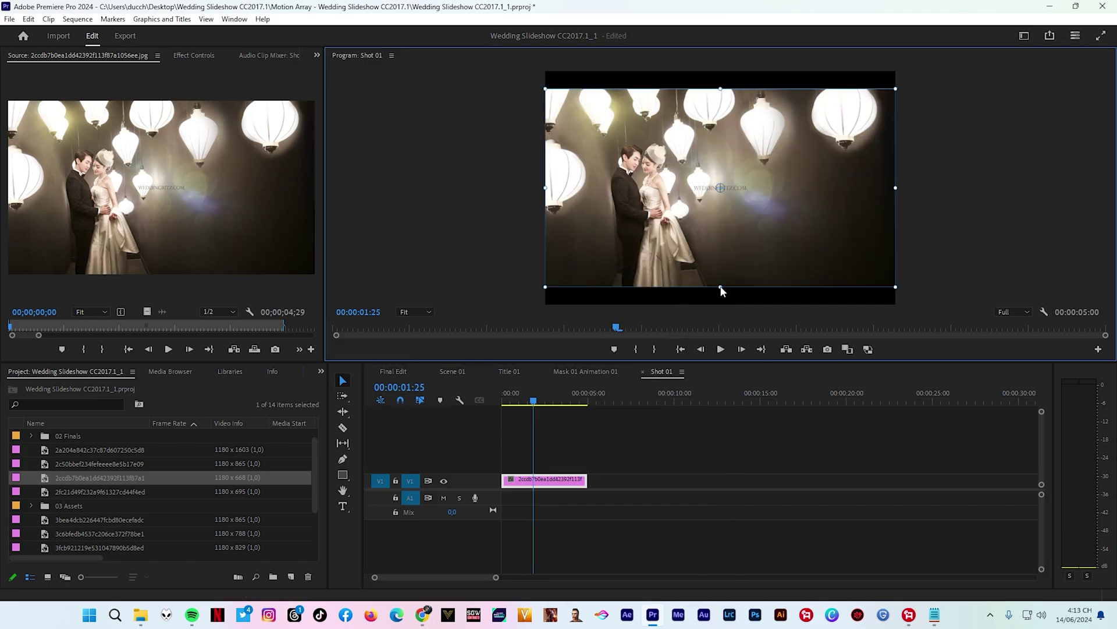
{"action": "left_click_drag", "start_coordinate": [720, 287], "coordinate": [718, 306]}
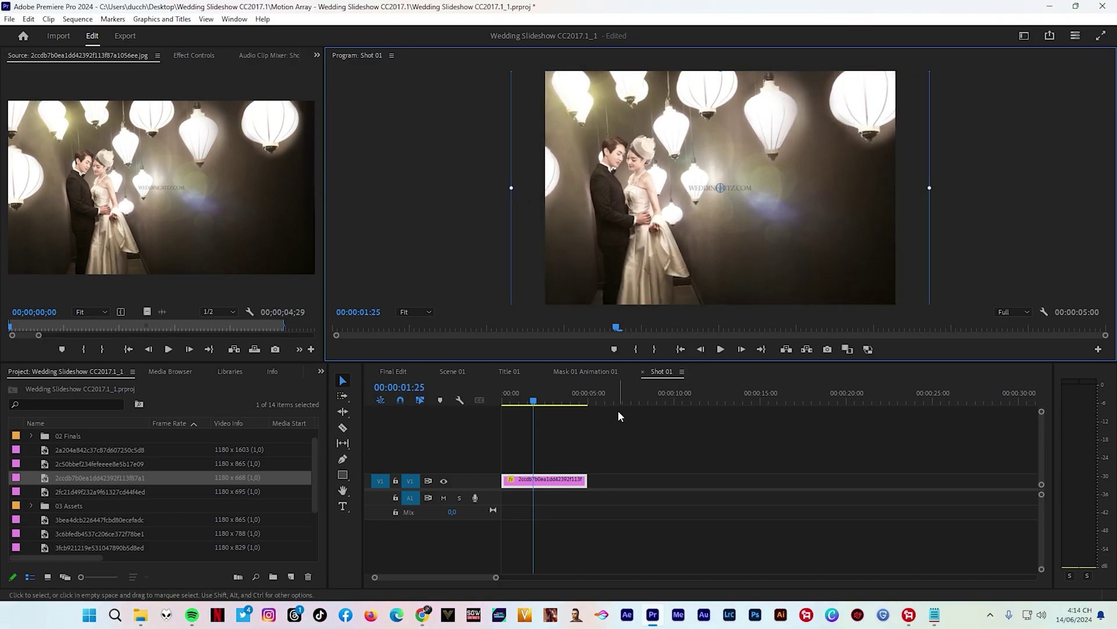
{"action": "left_click", "coordinate": [401, 375]}
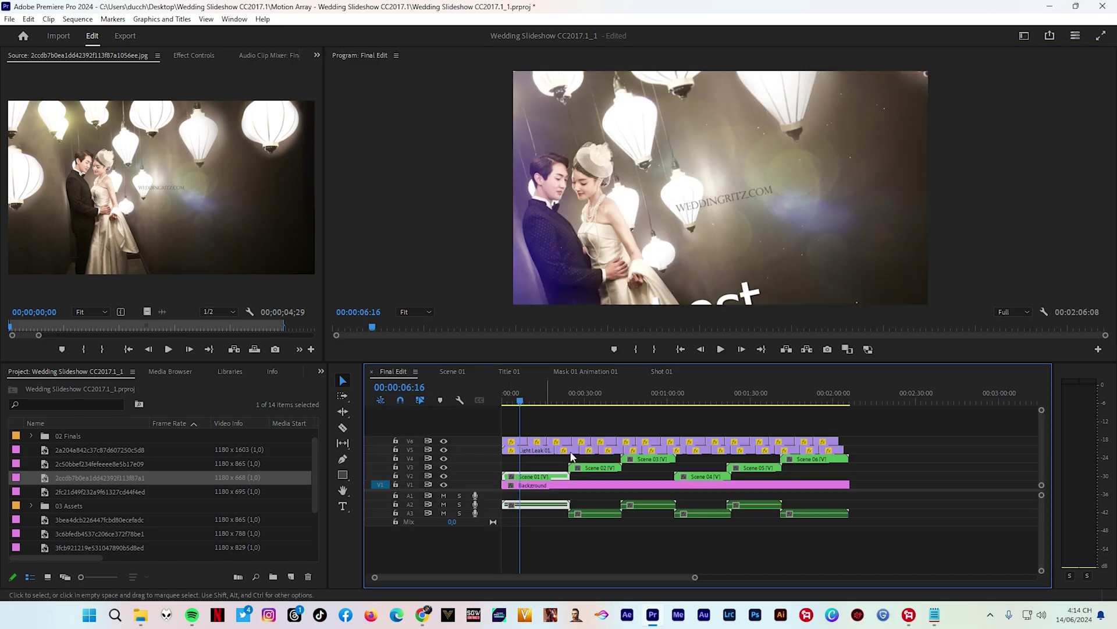
{"action": "left_click", "coordinate": [519, 401]}
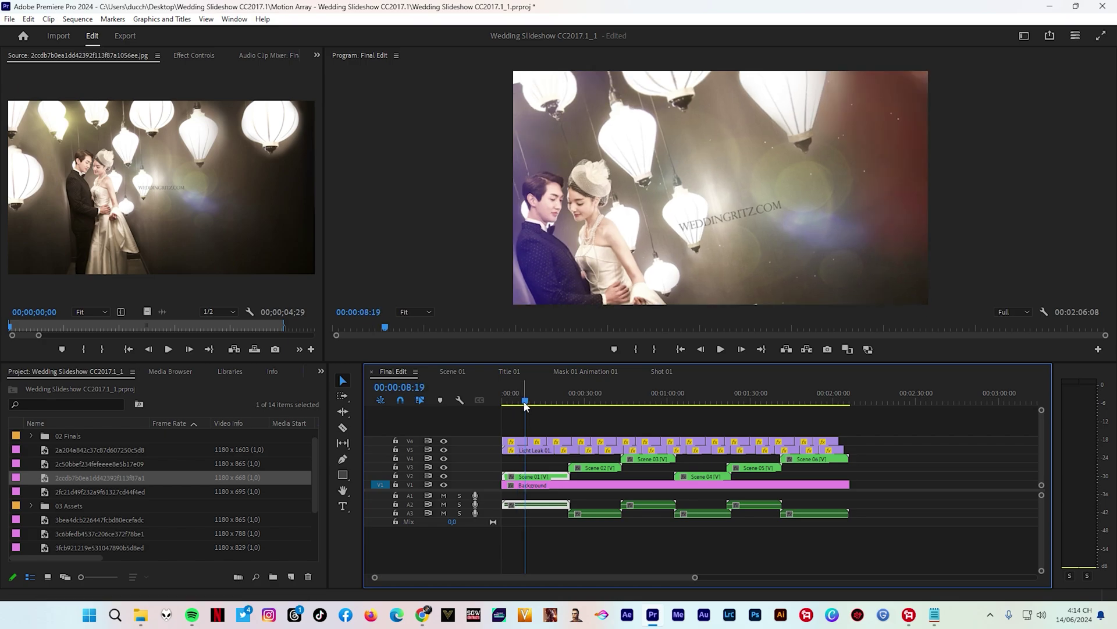
{"action": "left_click", "coordinate": [509, 405]}
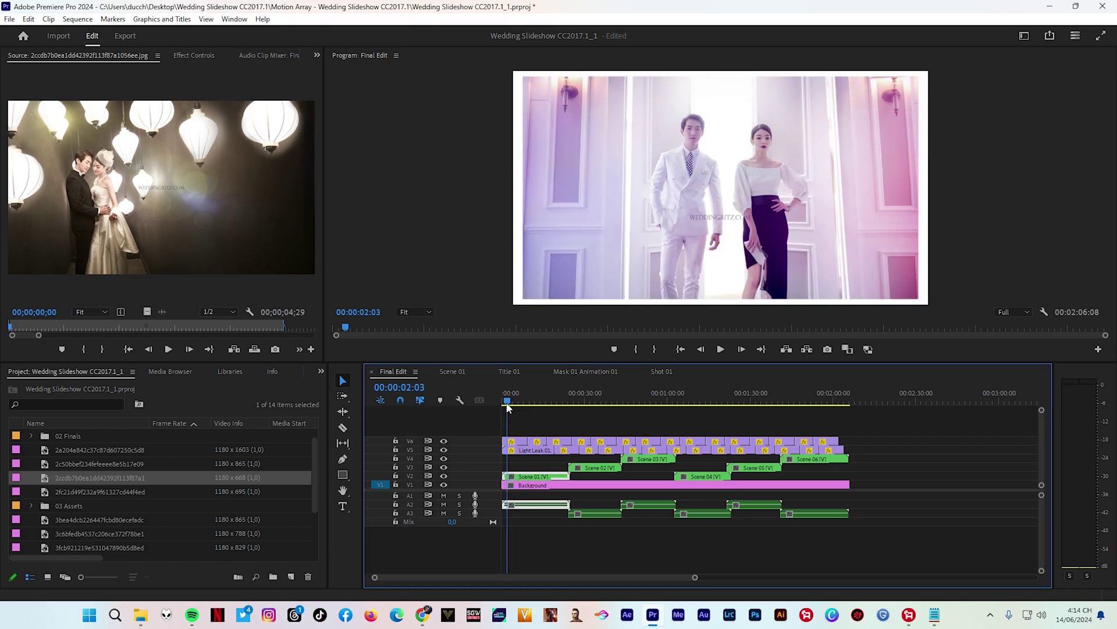
{"action": "left_click_drag", "start_coordinate": [508, 406], "coordinate": [536, 409]}
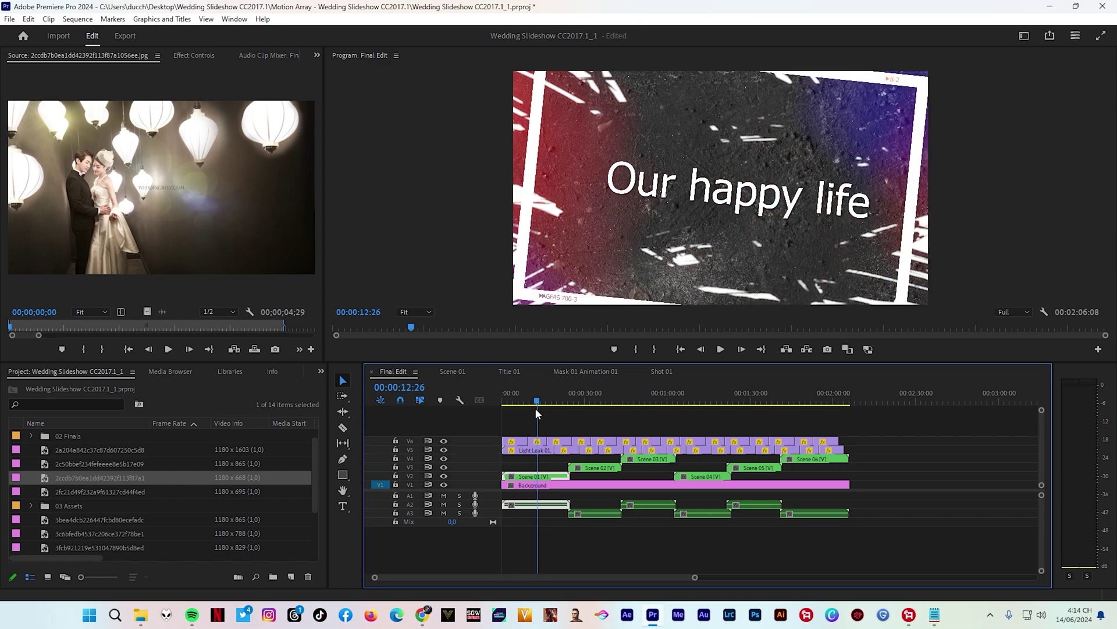
{"action": "double_click", "coordinate": [543, 475]}
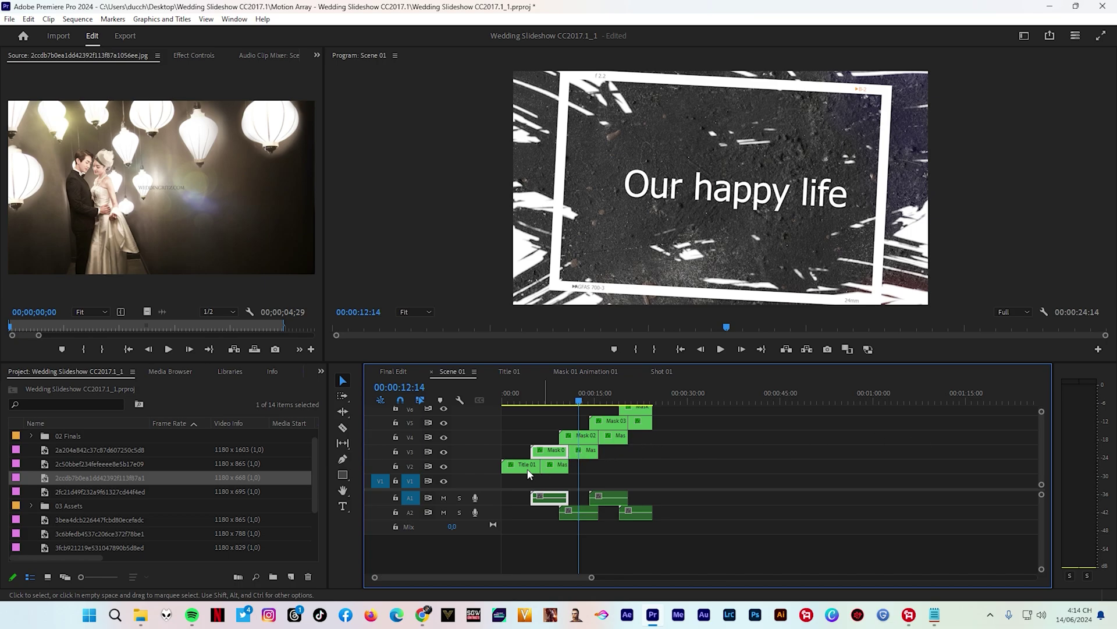
Go into Mask 02 Animation 01 > Shot 02 and place the garden-arch photo on V1
{"action": "left_click", "coordinate": [555, 451]}
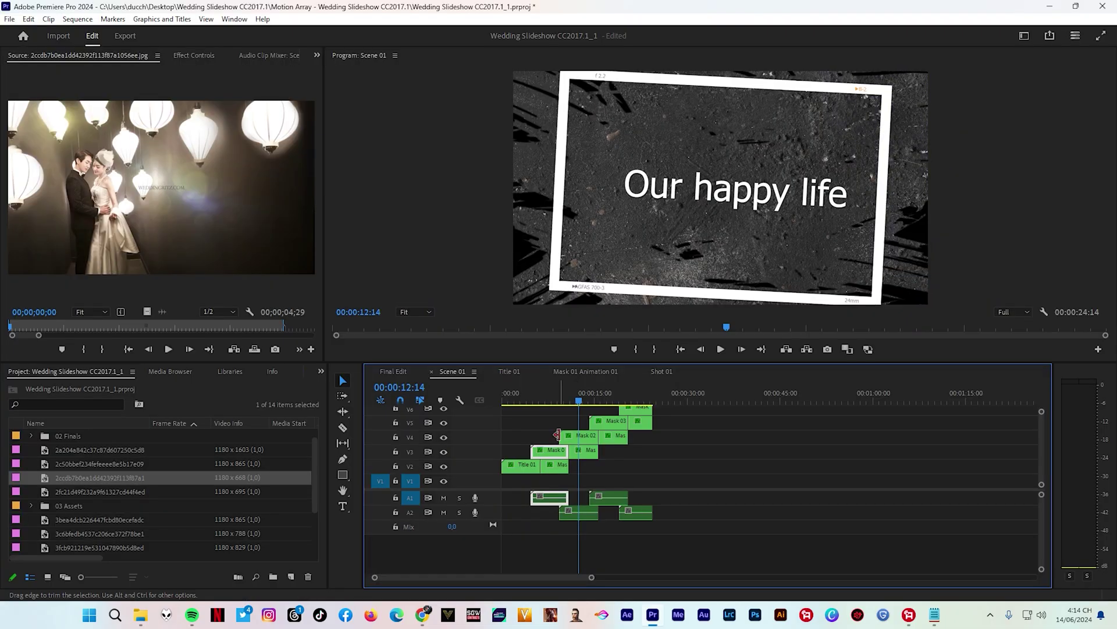
{"action": "double_click", "coordinate": [581, 436]}
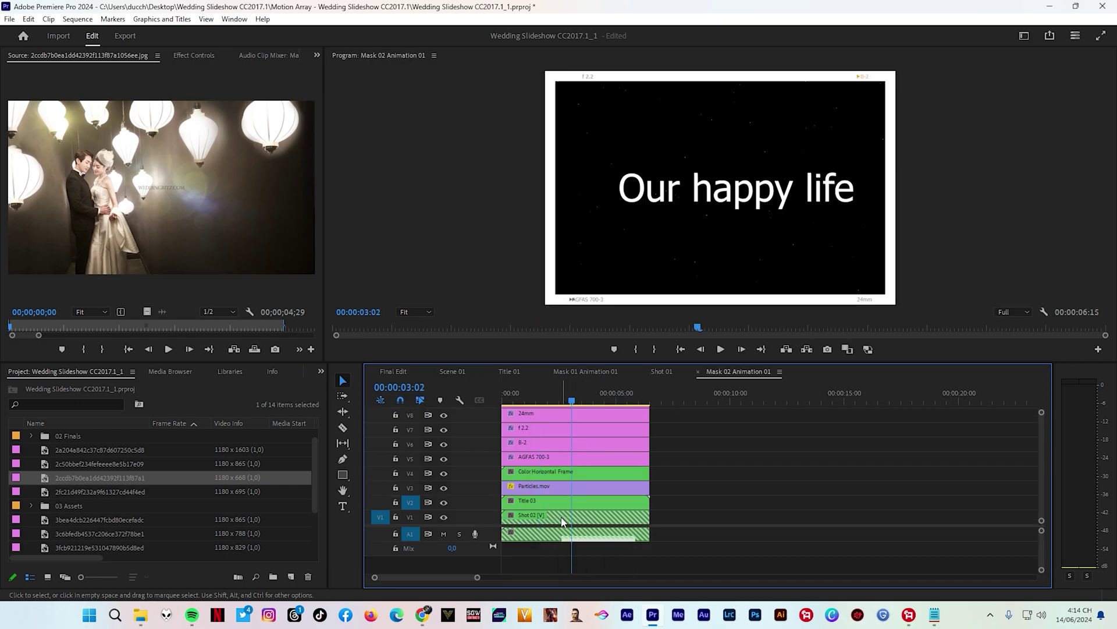
{"action": "double_click", "coordinate": [560, 517]}
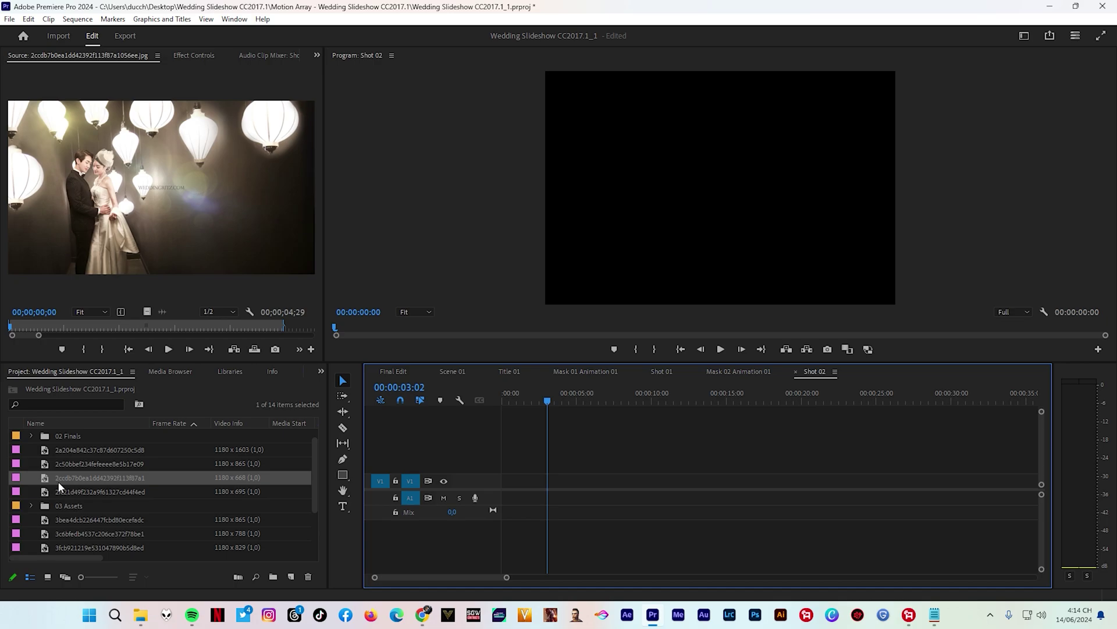
{"action": "scroll", "coordinate": [58, 480], "scroll_direction": "down", "scroll_amount": 1}
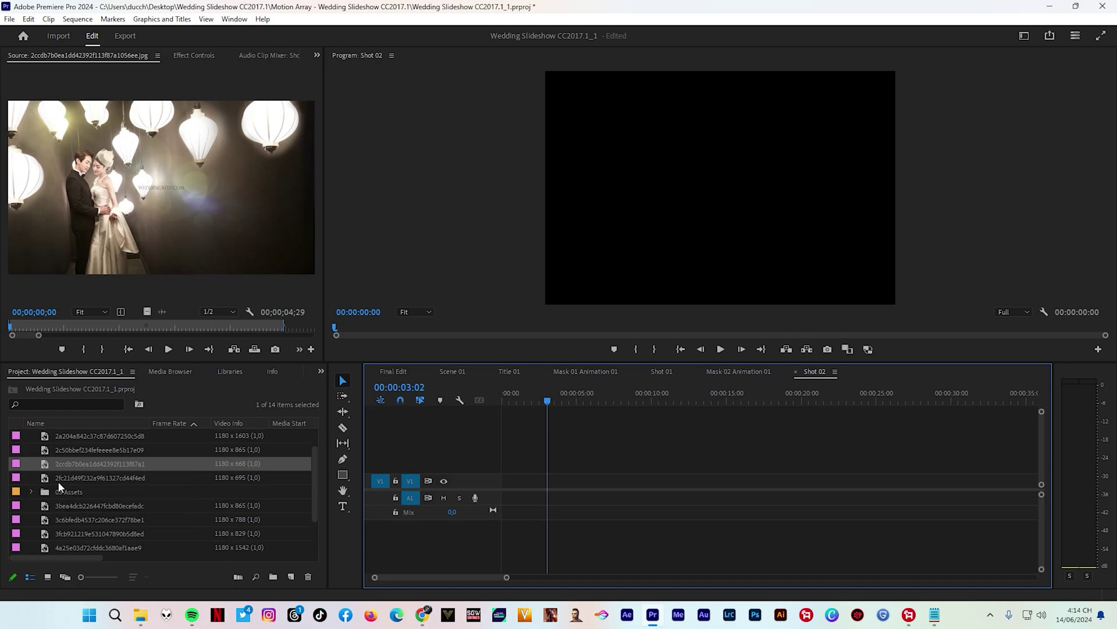
{"action": "left_click", "coordinate": [18, 481]}
{"action": "double_click", "coordinate": [18, 480]}
{"action": "left_click_drag", "start_coordinate": [18, 480], "coordinate": [504, 494]}
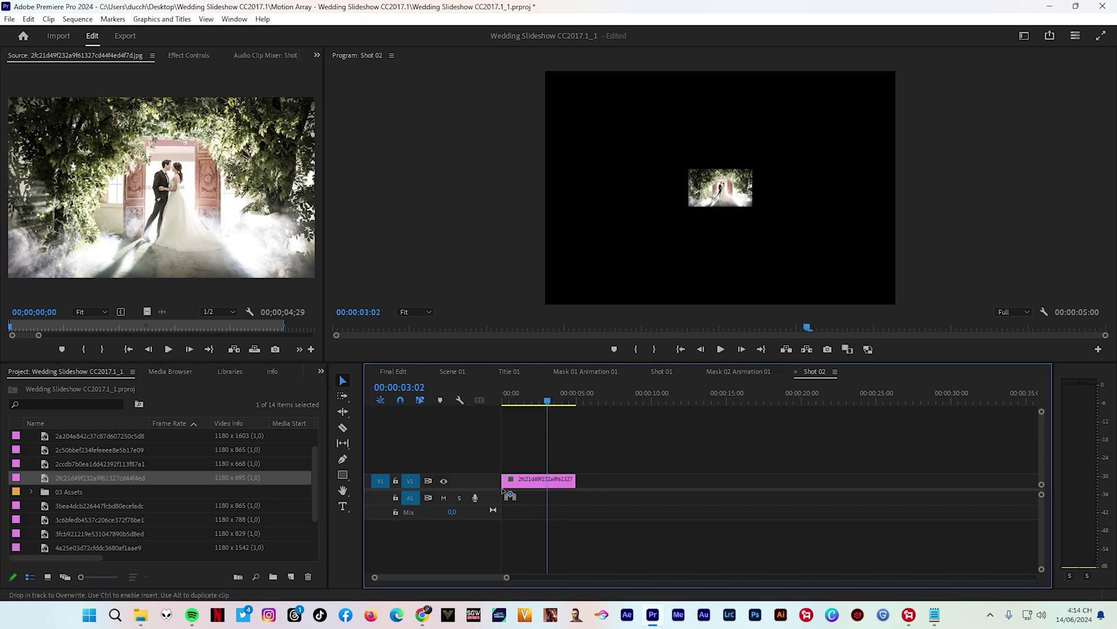
Scale the garden-arch photo to frame size, enlarge it to fill the height, and return to Final Edit
{"action": "right_click", "coordinate": [536, 482]}
{"action": "left_click", "coordinate": [576, 470]}
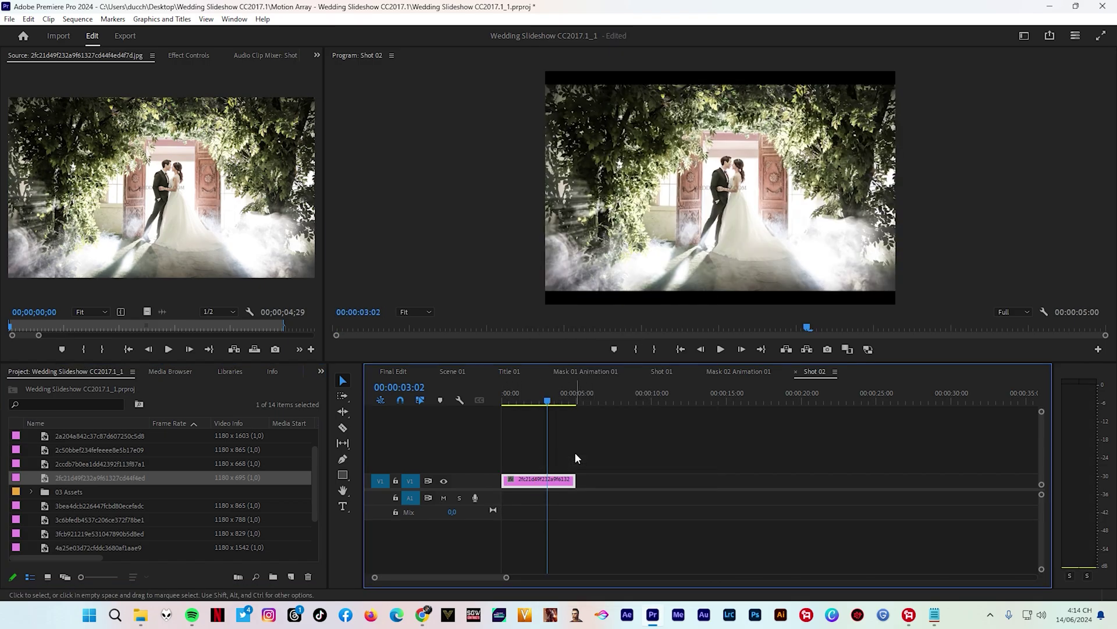
{"action": "left_click", "coordinate": [711, 263]}
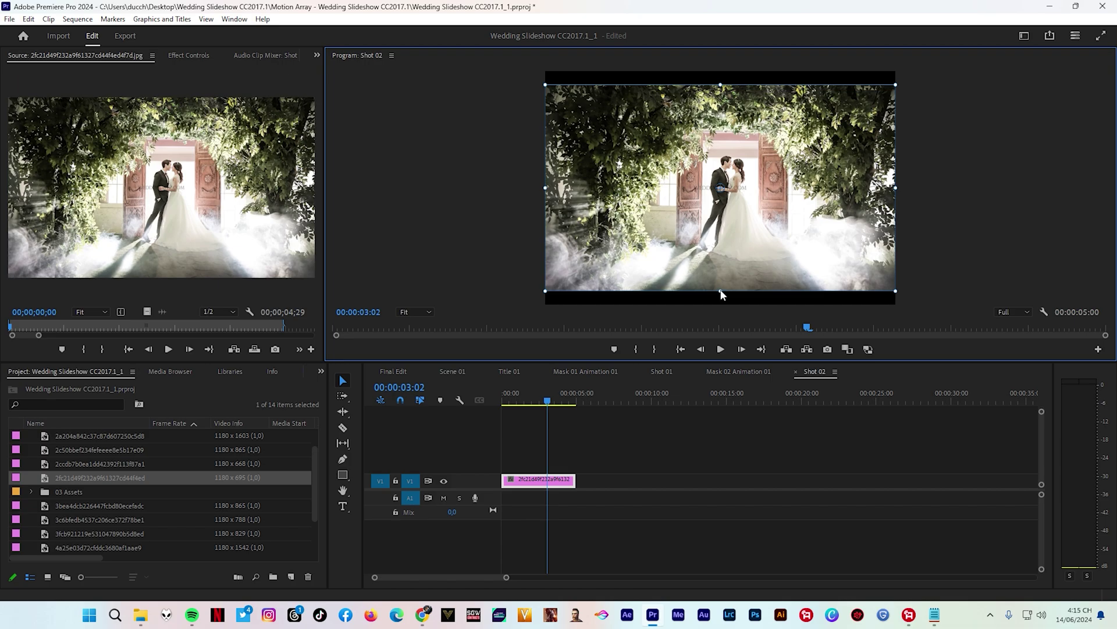
{"action": "left_click_drag", "start_coordinate": [721, 292], "coordinate": [723, 311]}
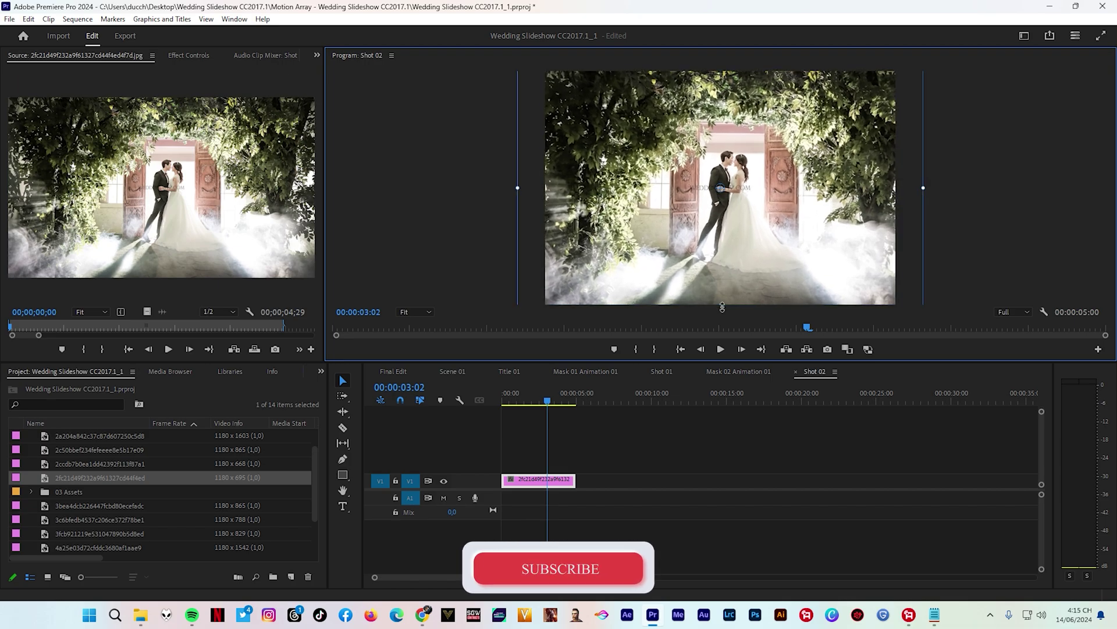
{"action": "left_click", "coordinate": [394, 373]}
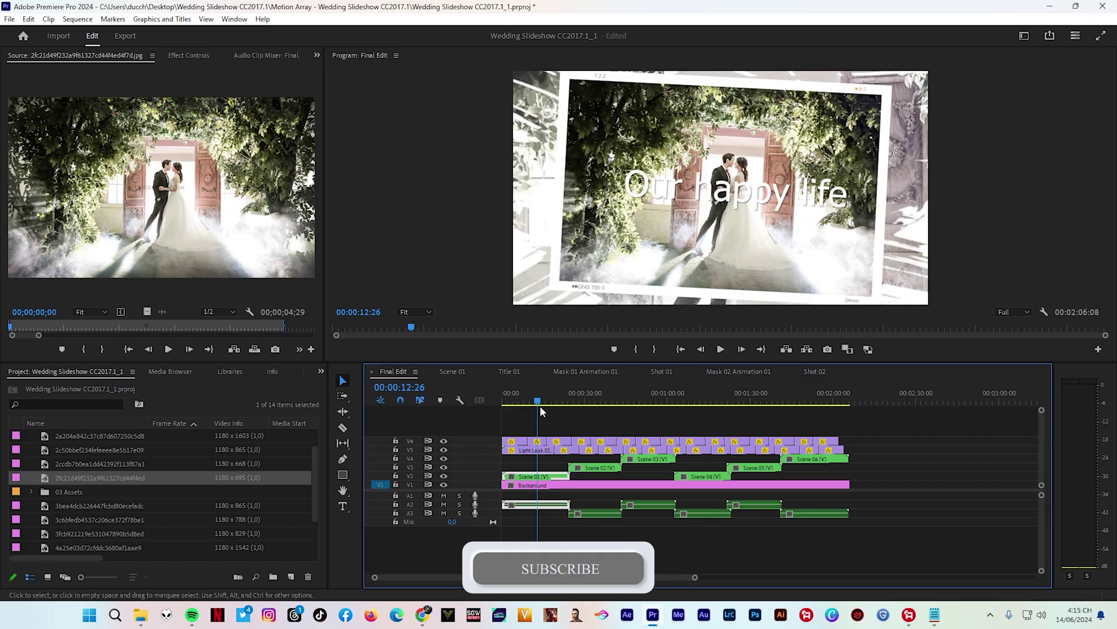
{"action": "left_click_drag", "start_coordinate": [537, 406], "coordinate": [542, 407]}
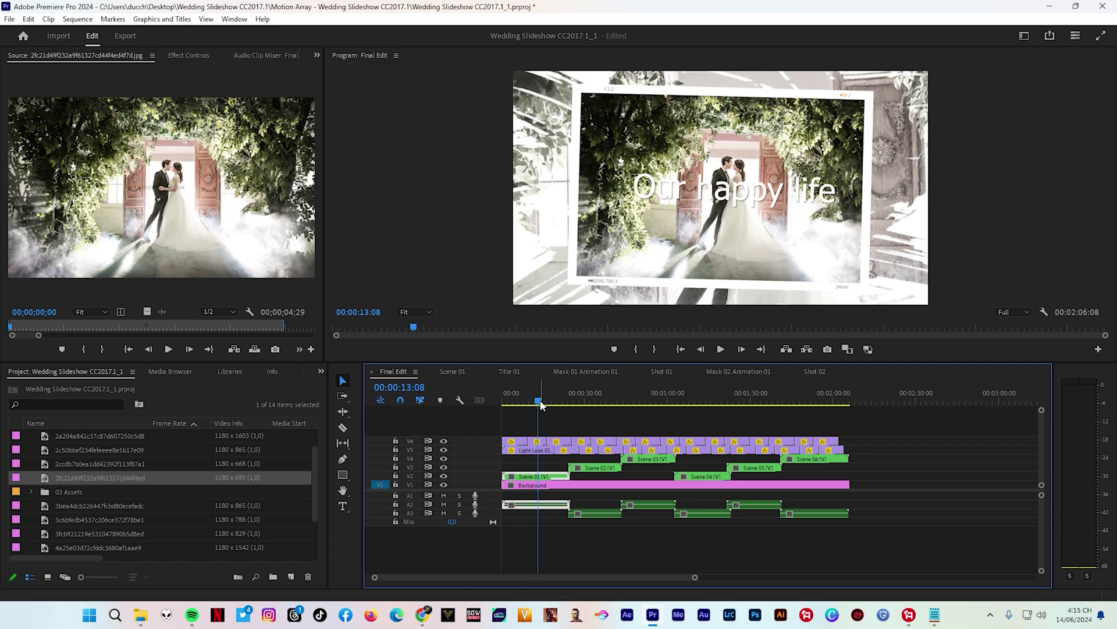
{"action": "left_click_drag", "start_coordinate": [542, 406], "coordinate": [547, 406]}
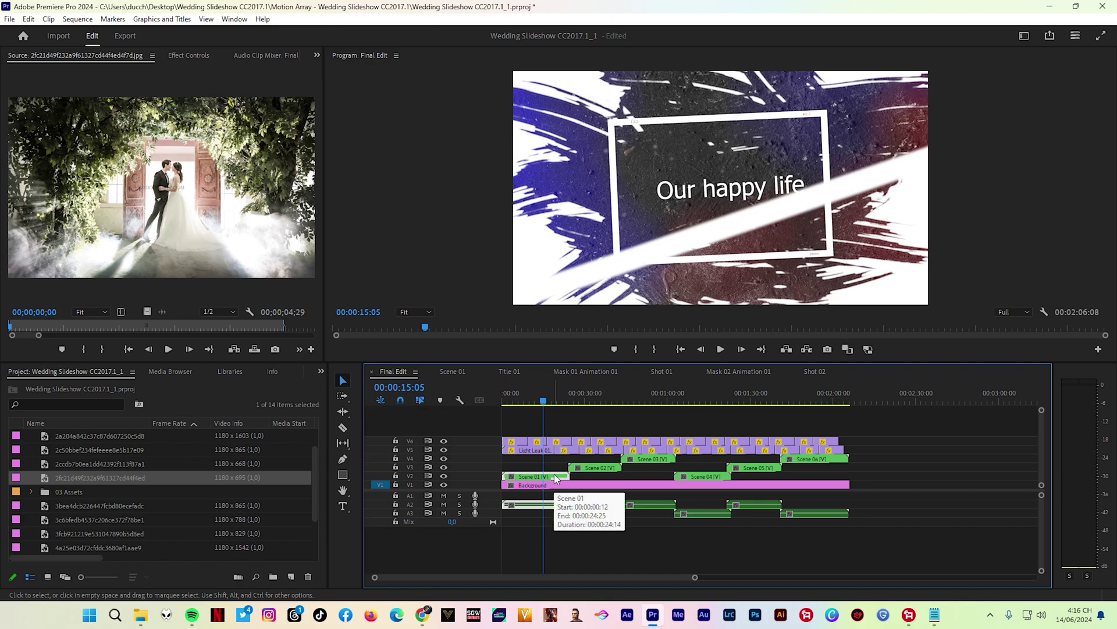
Go into Scene 01 > Mask 03 Animation 01 > Shot 03 and place the bus photo on V1
{"action": "double_click", "coordinate": [554, 474]}
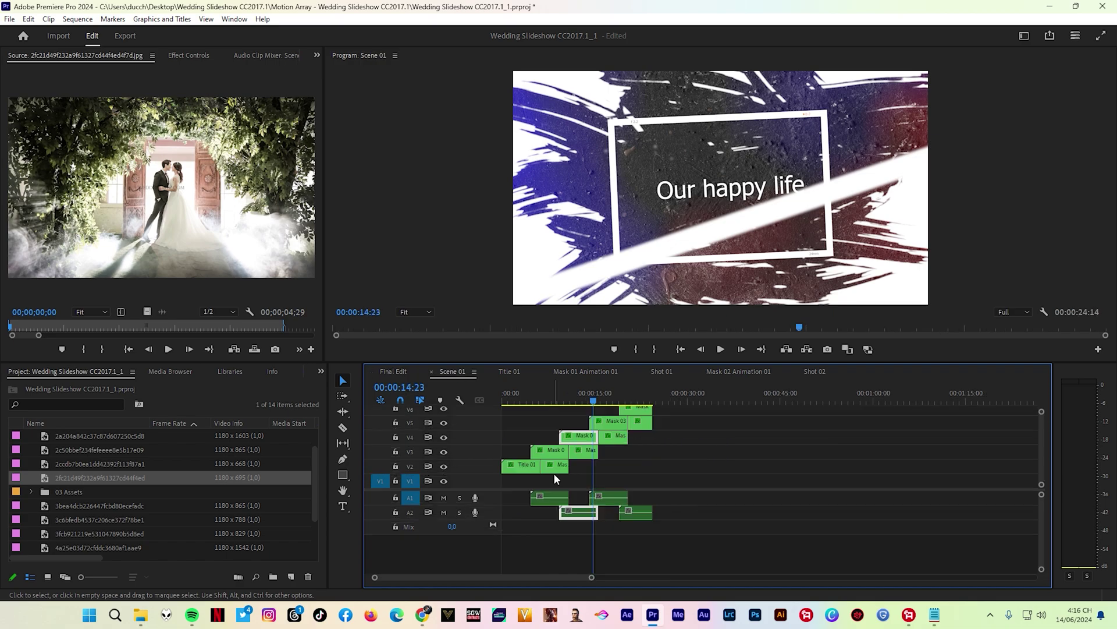
{"action": "double_click", "coordinate": [602, 423]}
{"action": "double_click", "coordinate": [547, 510]}
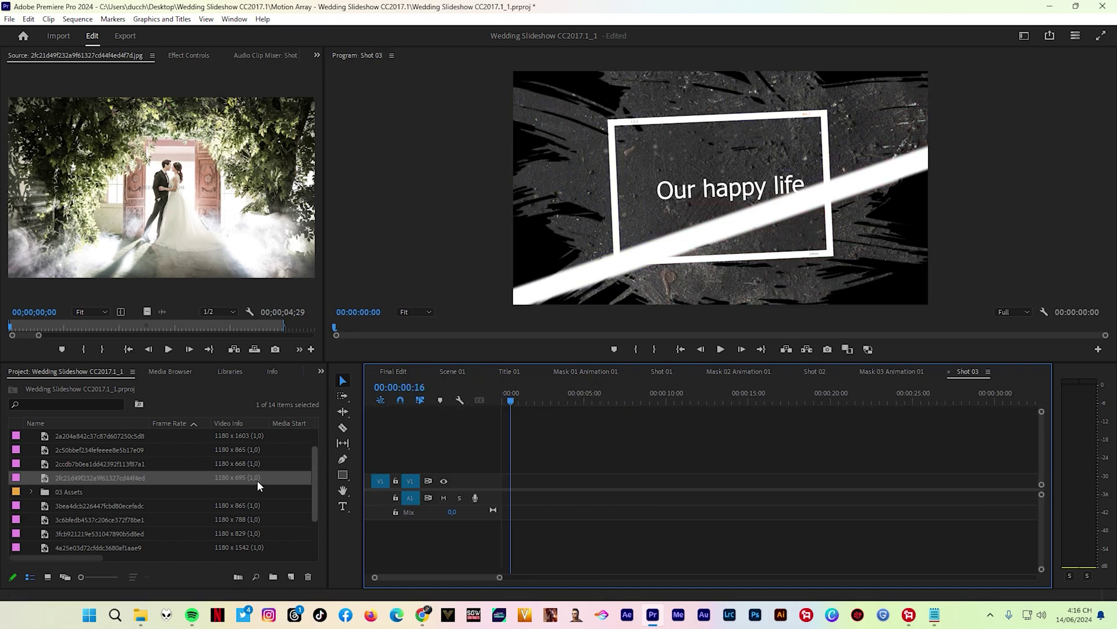
{"action": "scroll", "coordinate": [88, 477], "scroll_direction": "down", "scroll_amount": 1}
{"action": "double_click", "coordinate": [18, 478]}
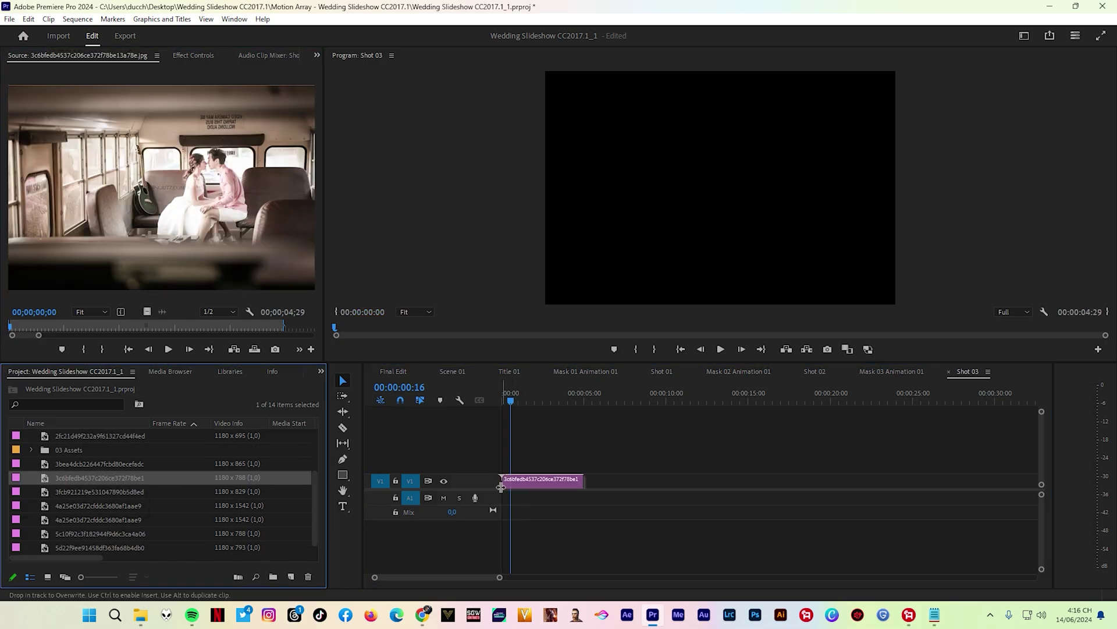
{"action": "left_click_drag", "start_coordinate": [294, 477], "coordinate": [506, 494]}
Scale the bus photo to frame size and return to Final Edit
{"action": "right_click", "coordinate": [536, 486]}
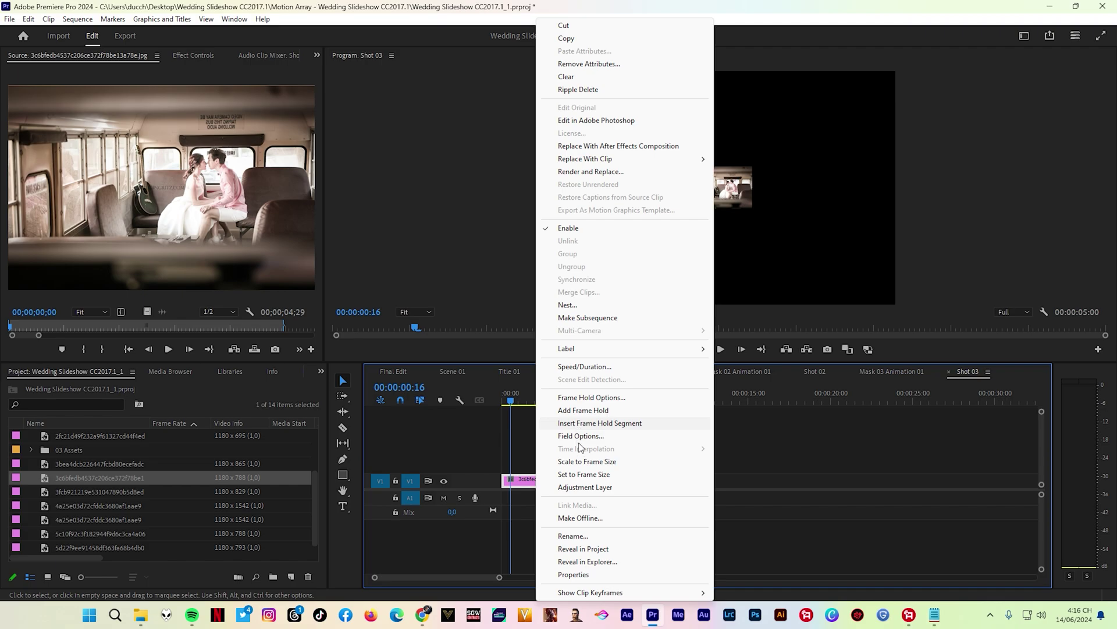
{"action": "left_click", "coordinate": [585, 461]}
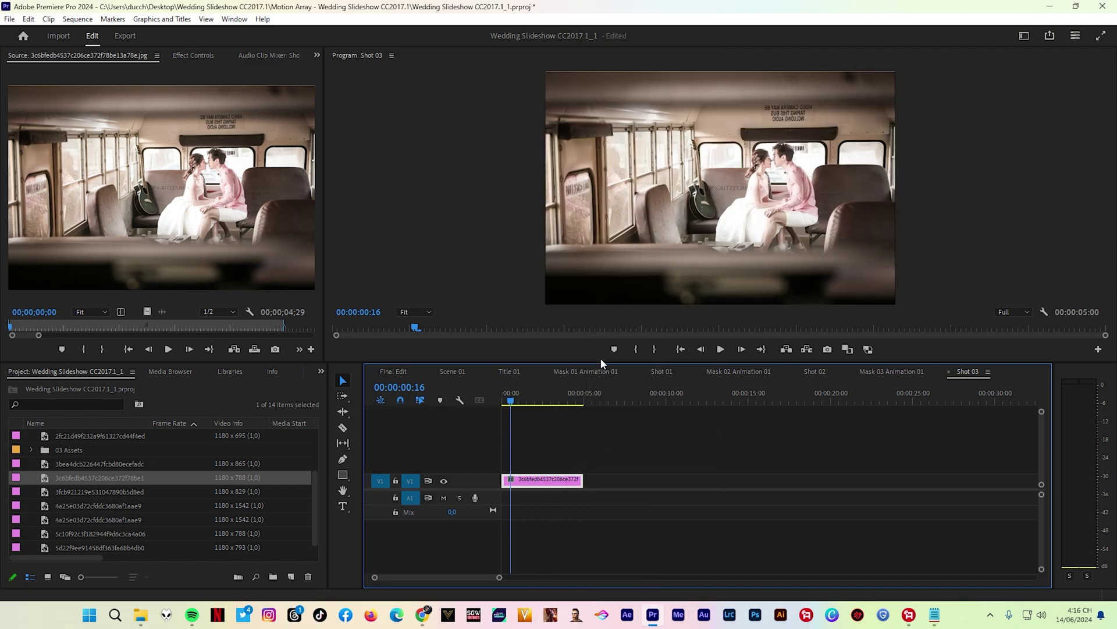
{"action": "left_click", "coordinate": [394, 371]}
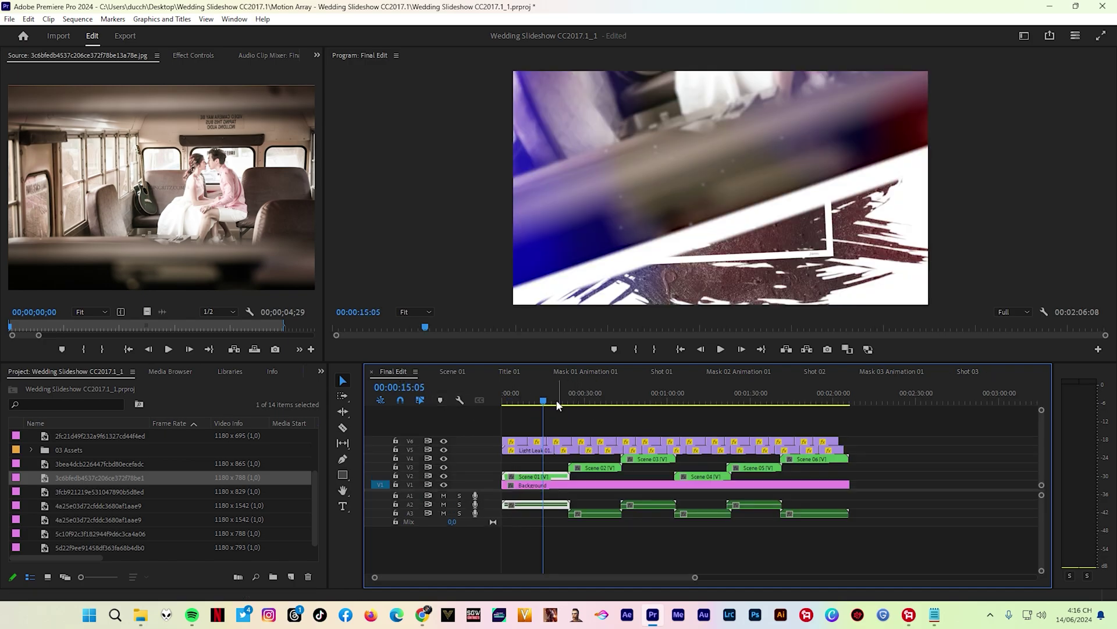
{"action": "left_click_drag", "start_coordinate": [544, 401], "coordinate": [551, 409]}
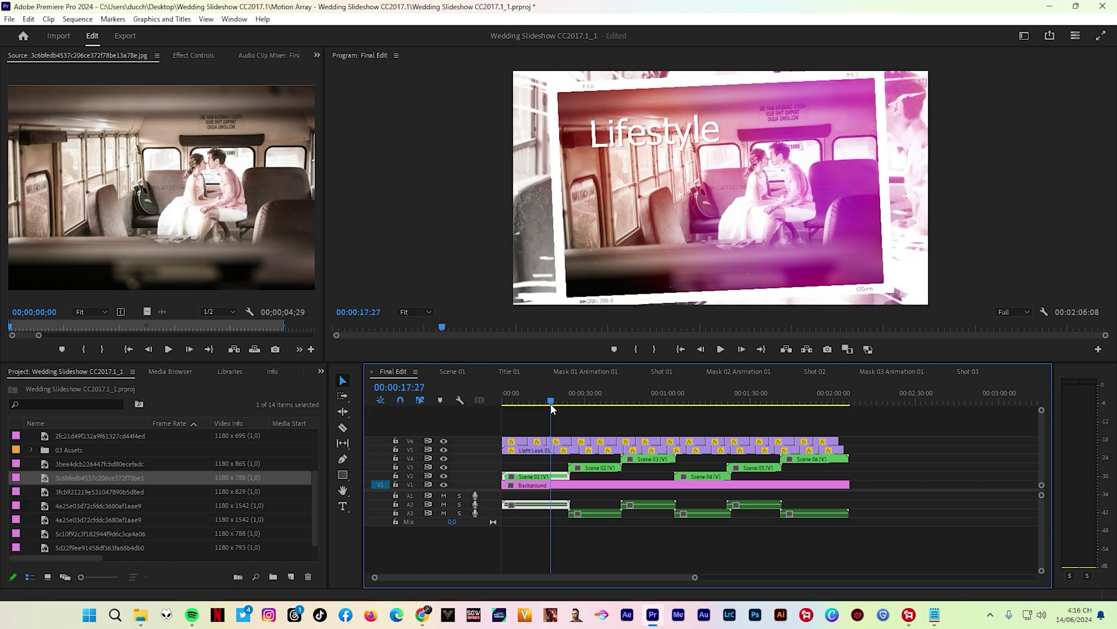
{"action": "left_click_drag", "start_coordinate": [552, 409], "coordinate": [554, 409]}
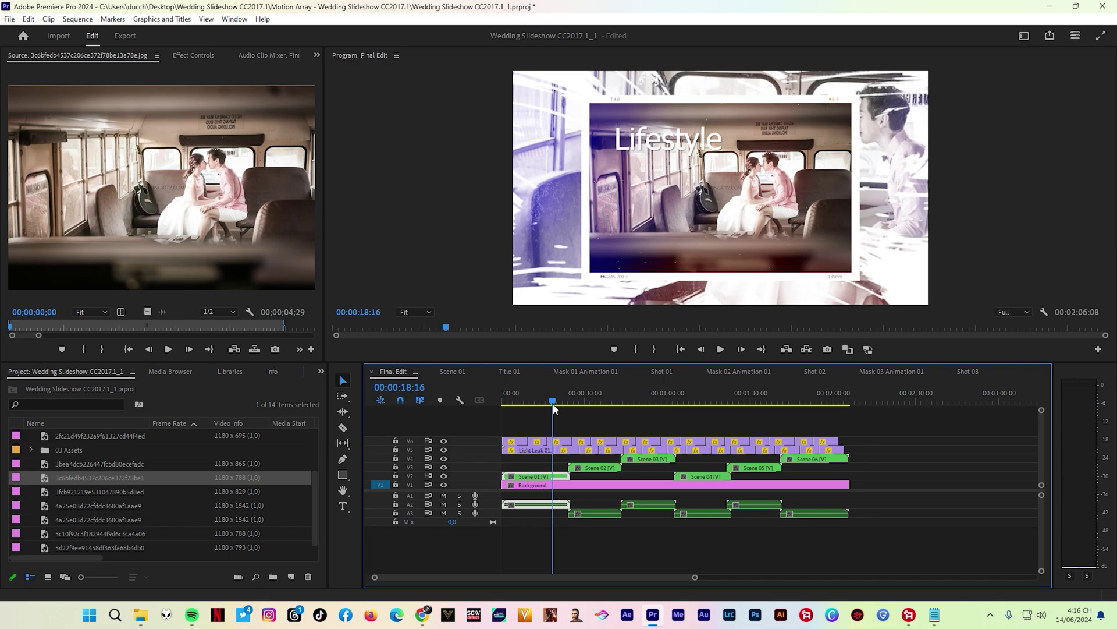
{"action": "left_click", "coordinate": [557, 401]}
{"action": "left_click_drag", "start_coordinate": [557, 401], "coordinate": [584, 405]}
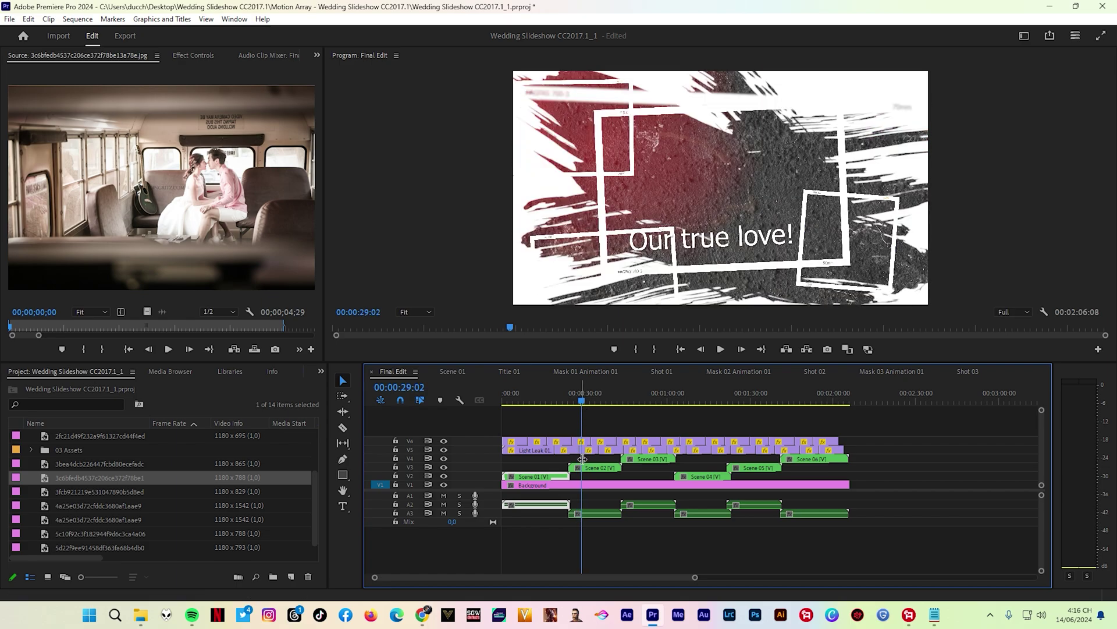
Open Scene 02, then its Mask 08 Animation 01 and nested Shot 08 sequences
{"action": "double_click", "coordinate": [585, 467]}
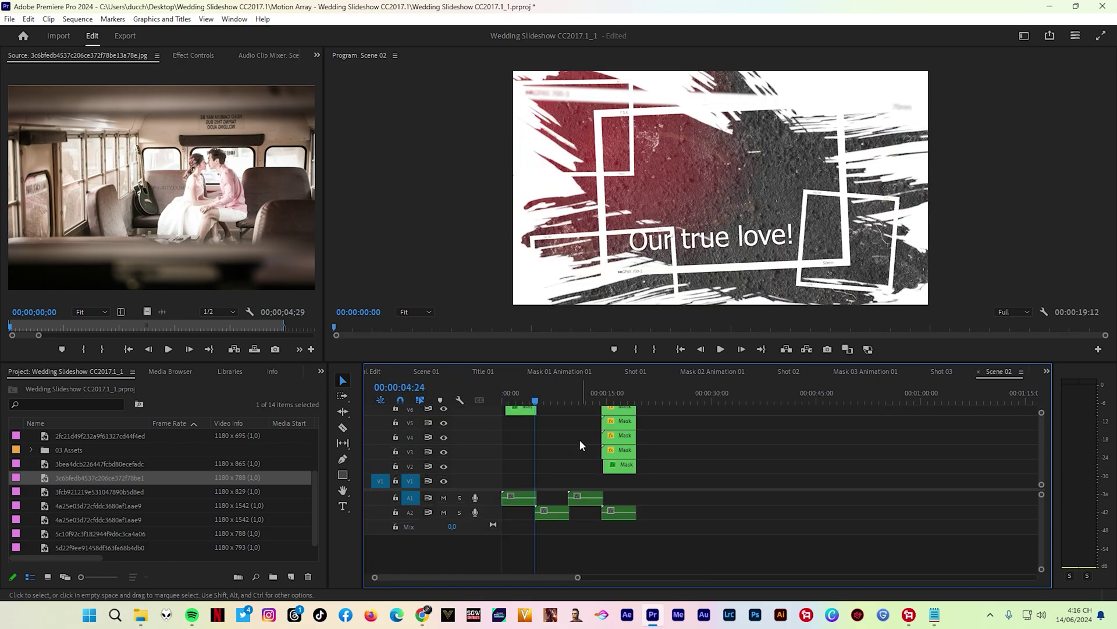
{"action": "left_click_drag", "start_coordinate": [1041, 412], "coordinate": [1041, 410]}
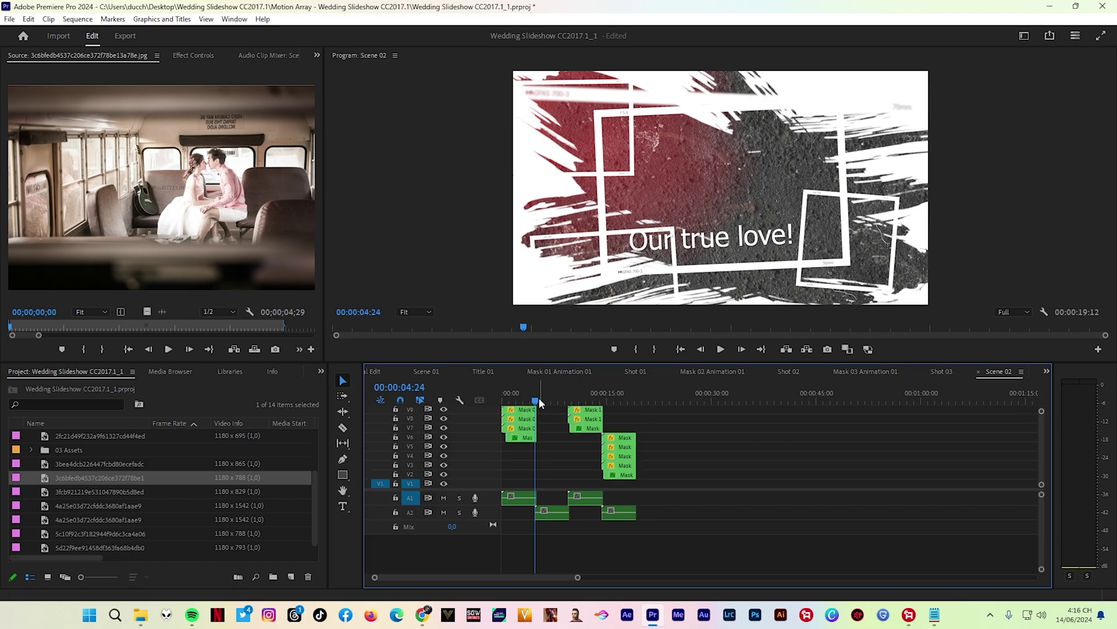
{"action": "left_click_drag", "start_coordinate": [540, 402], "coordinate": [529, 414]}
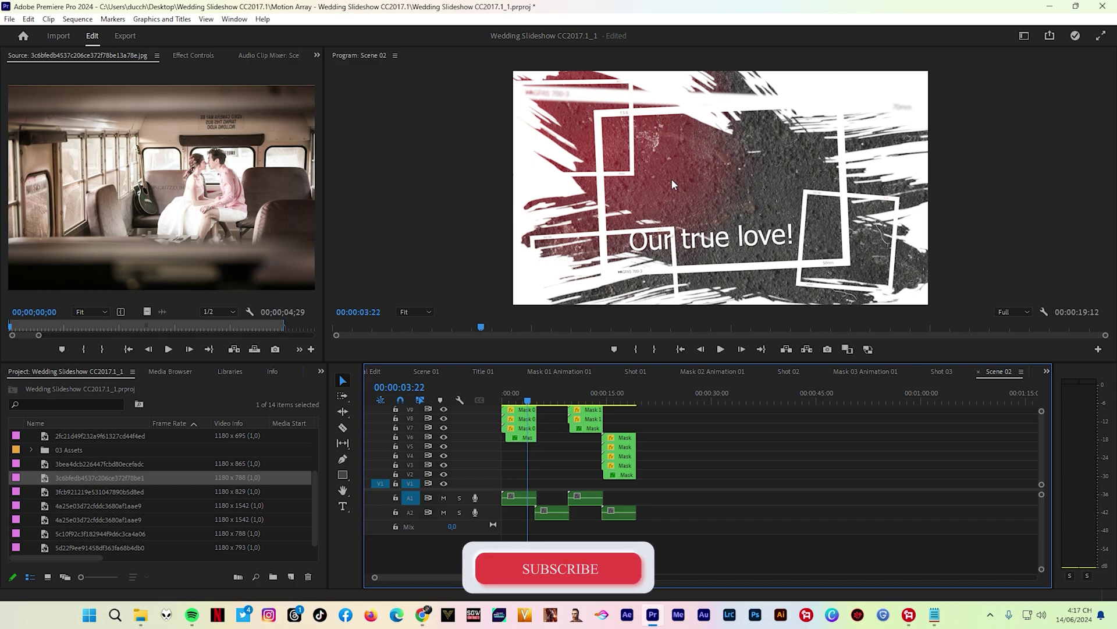
{"action": "double_click", "coordinate": [532, 409]}
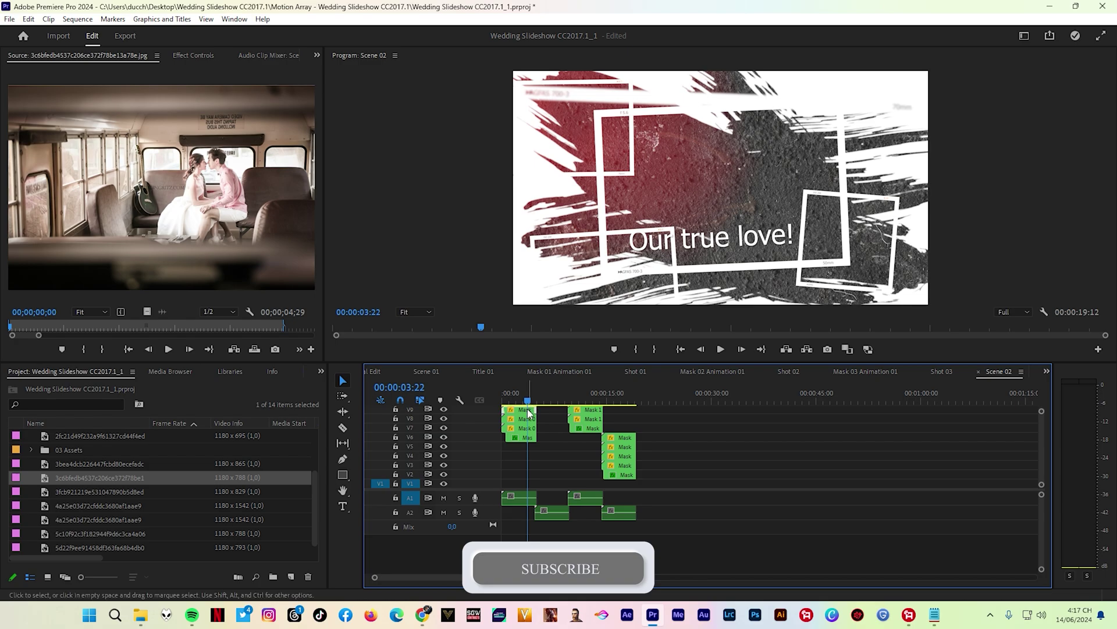
{"action": "double_click", "coordinate": [547, 483]}
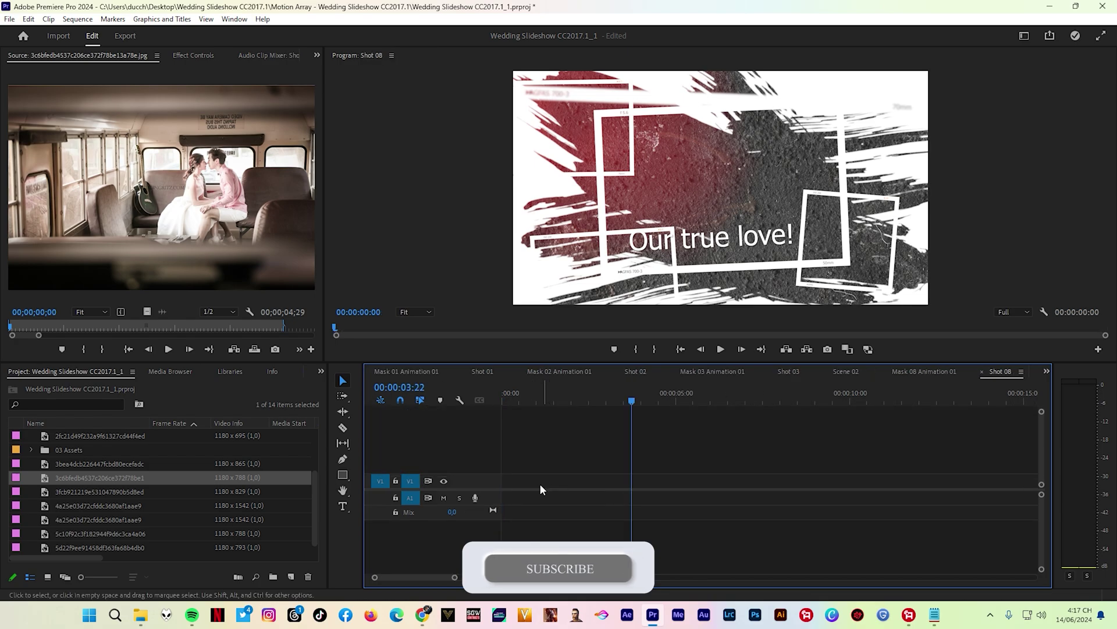
Preview the bride photos and place the bride-on-sofa photo on V1 in Shot 08
{"action": "left_click", "coordinate": [16, 493]}
{"action": "double_click", "coordinate": [16, 493]}
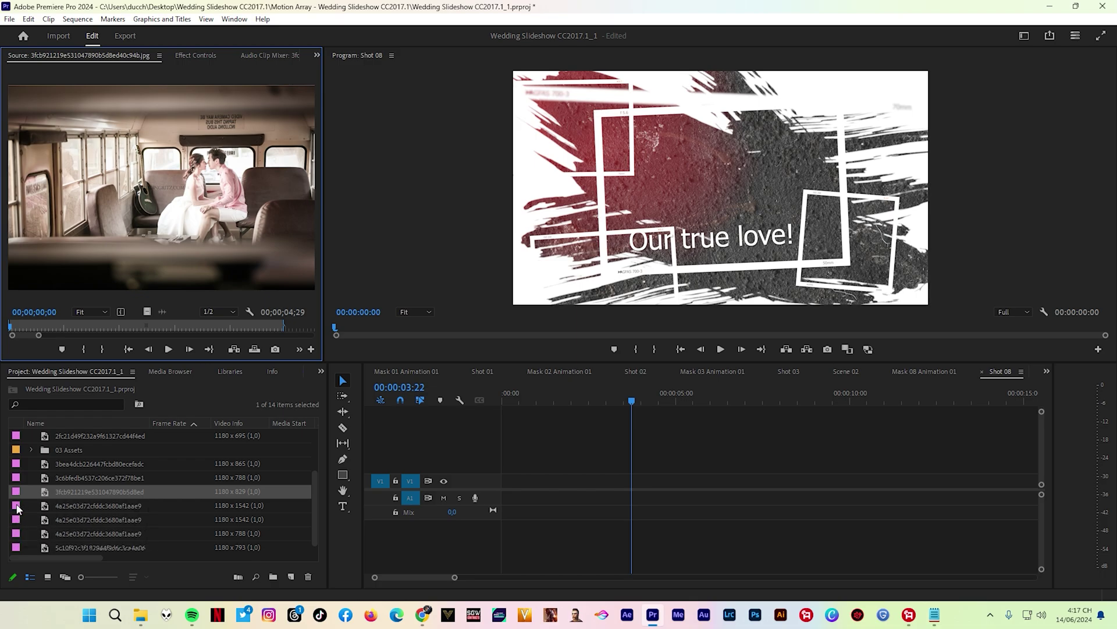
{"action": "scroll", "coordinate": [17, 510], "scroll_direction": "up", "scroll_amount": 2}
{"action": "scroll", "coordinate": [16, 508], "scroll_direction": "down", "scroll_amount": 1}
{"action": "double_click", "coordinate": [16, 517]}
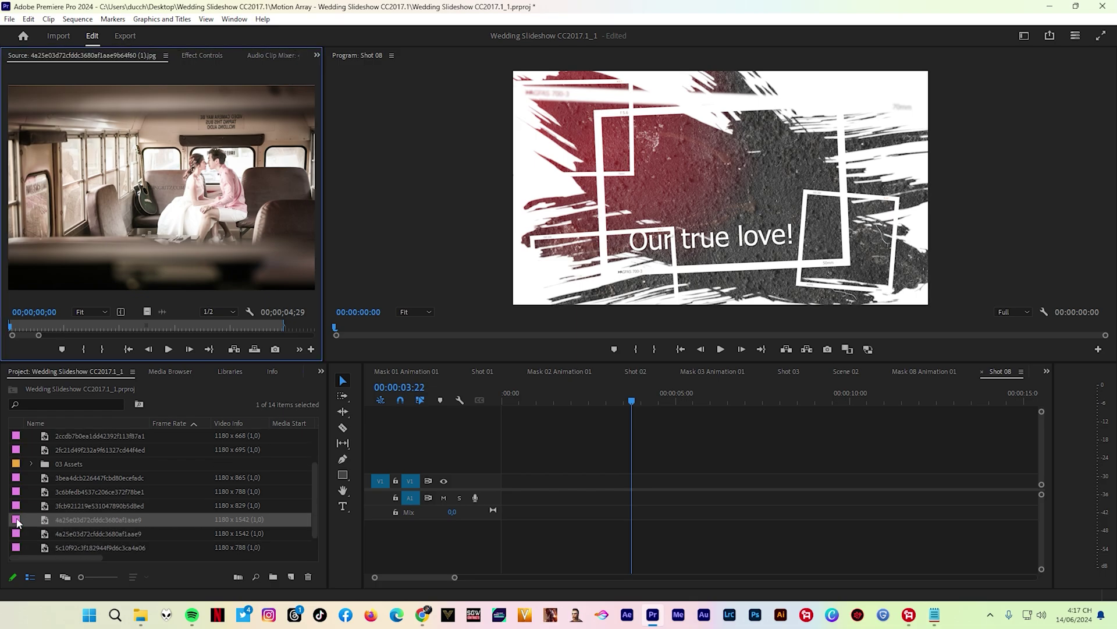
{"action": "mouse_move", "coordinate": [17, 505]}
{"action": "left_mouse_down"}
{"action": "mouse_move", "coordinate": [529, 493]}
{"action": "mouse_move", "coordinate": [512, 496]}
{"action": "left_mouse_up"}
Scale the sofa photo to frame size and go back to the Final Edit sequence
{"action": "right_click", "coordinate": [602, 484]}
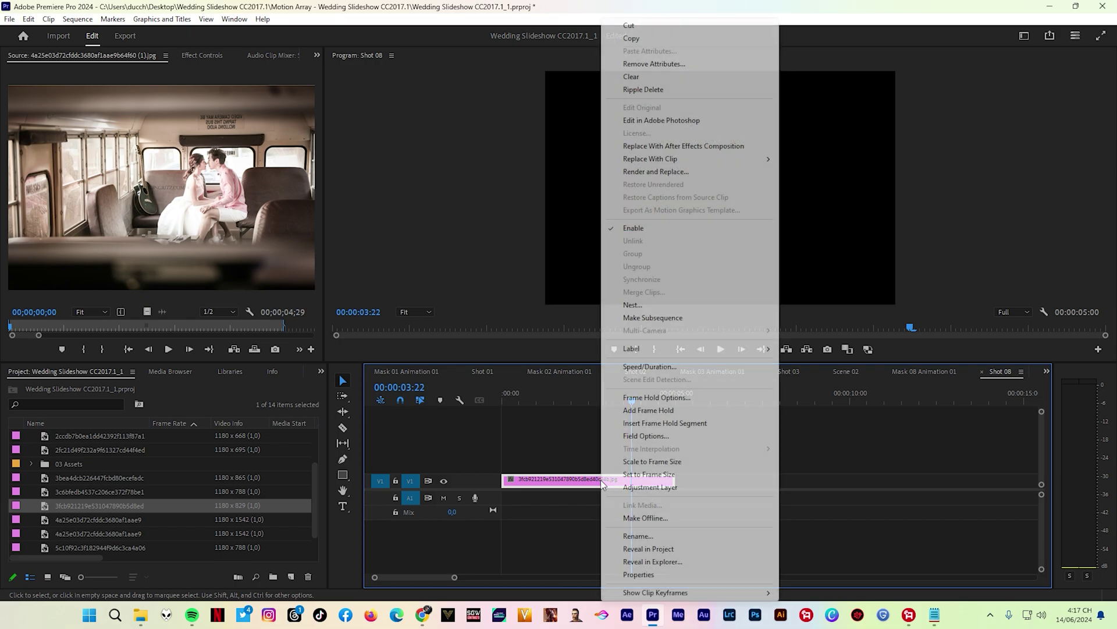
{"action": "left_click", "coordinate": [646, 462]}
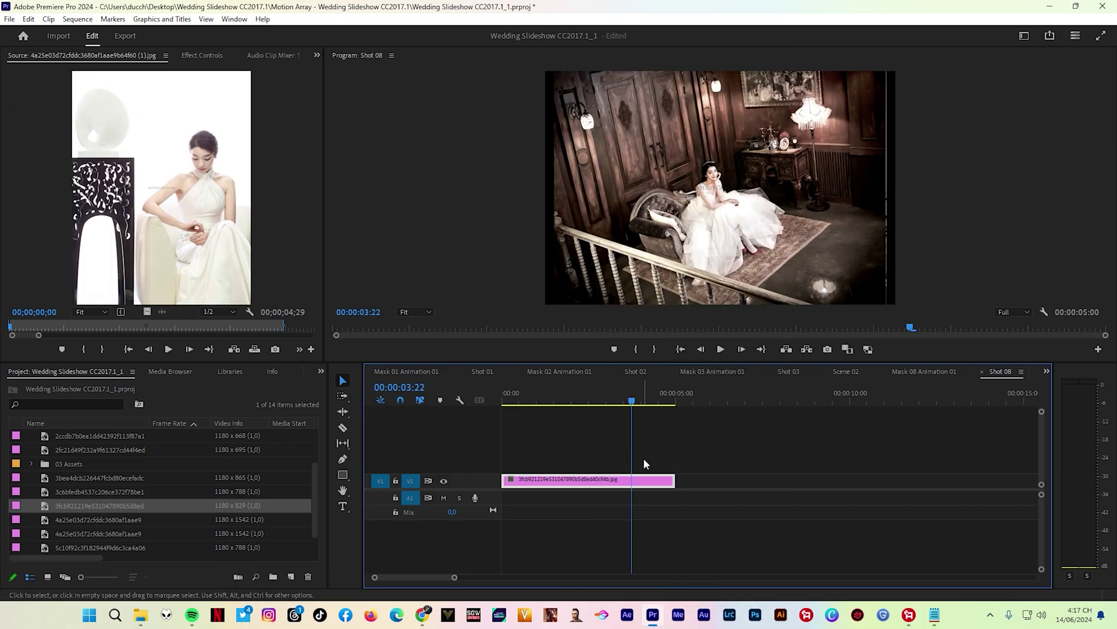
{"action": "left_click", "coordinate": [408, 372]}
{"action": "left_click", "coordinate": [1046, 372]}
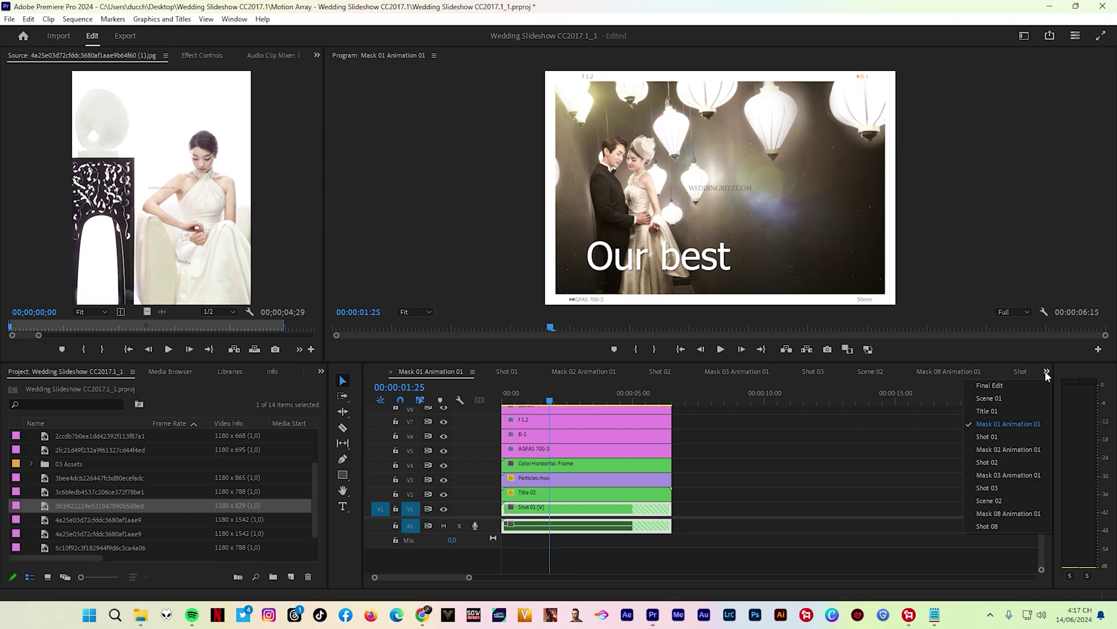
{"action": "left_click", "coordinate": [992, 386]}
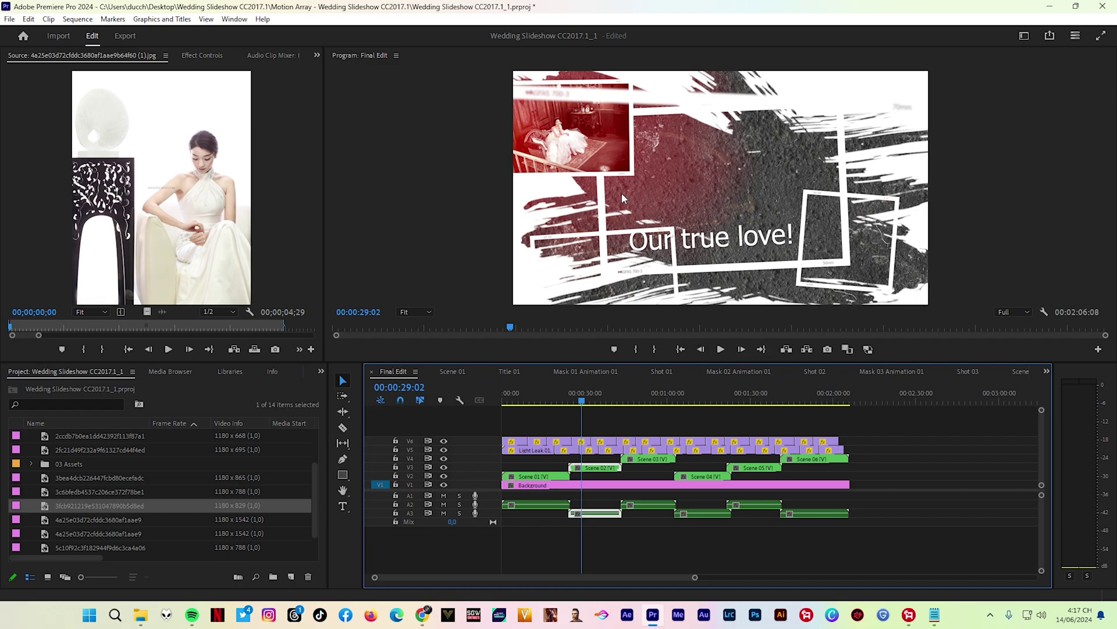
Place the bride portrait on V2 inside Scene 02 > Mask 06 Animation 01 > Shot 06
{"action": "double_click", "coordinate": [595, 467]}
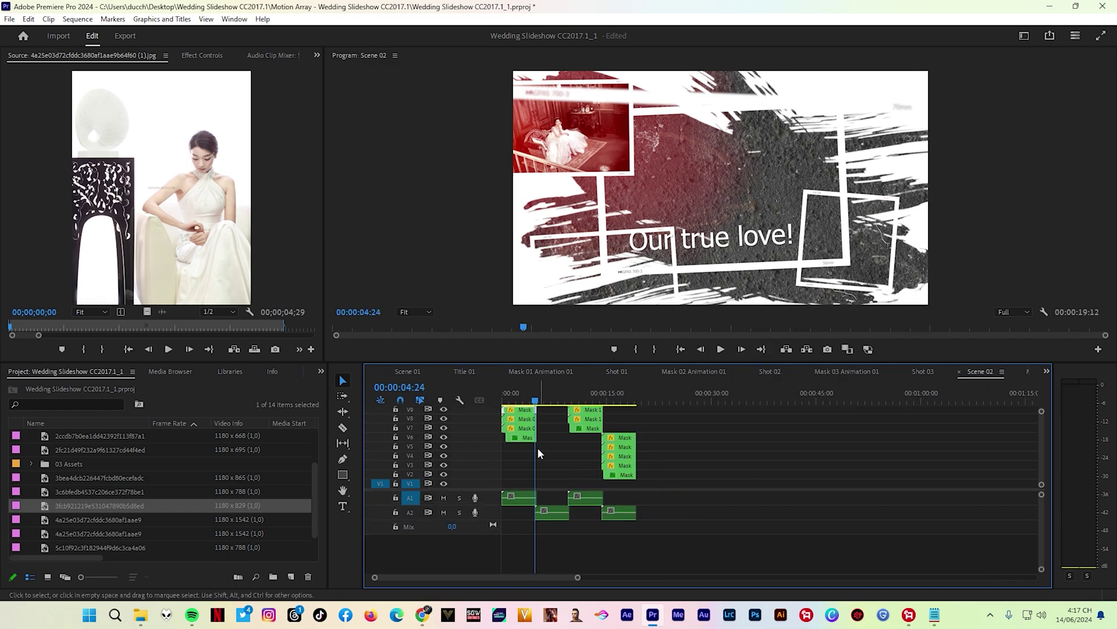
{"action": "double_click", "coordinate": [528, 425]}
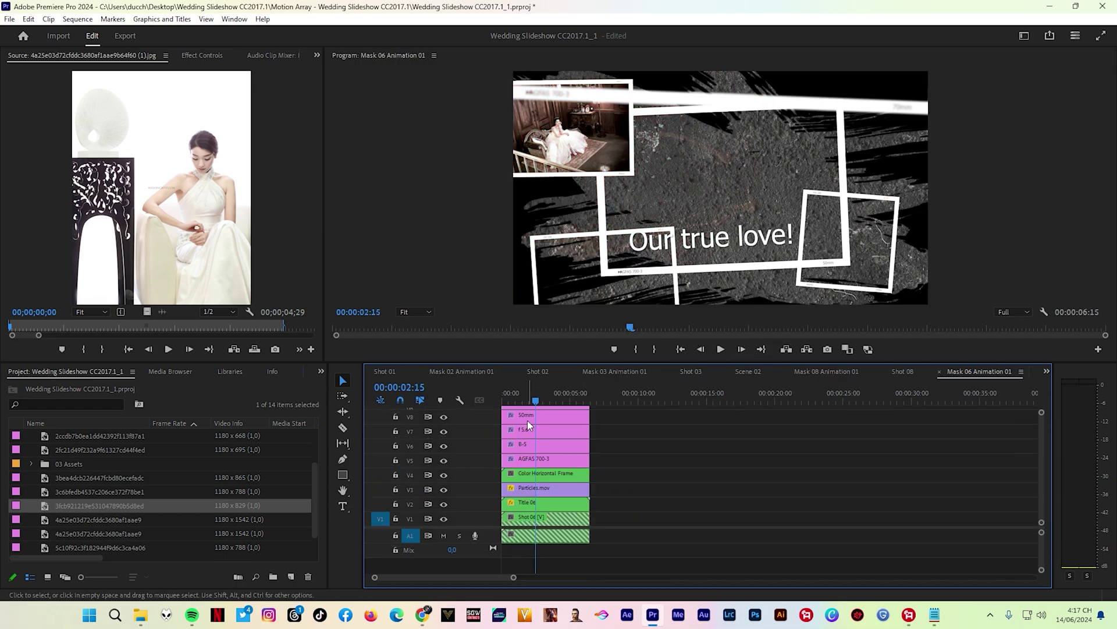
{"action": "double_click", "coordinate": [556, 519]}
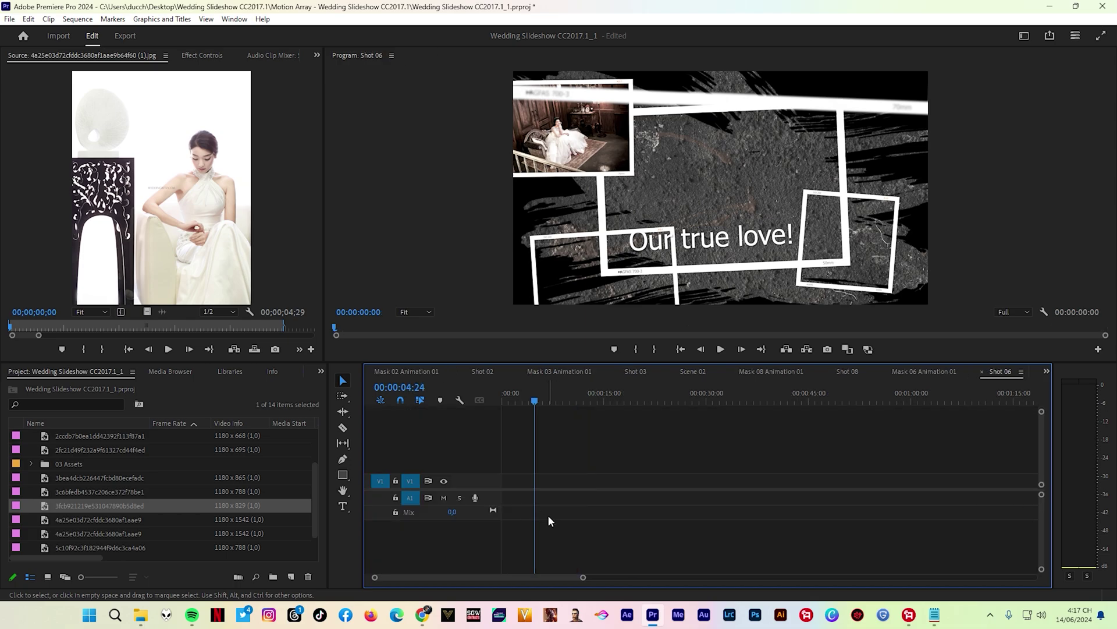
{"action": "scroll", "coordinate": [49, 520], "scroll_direction": "down", "scroll_amount": 1}
{"action": "double_click", "coordinate": [16, 506]}
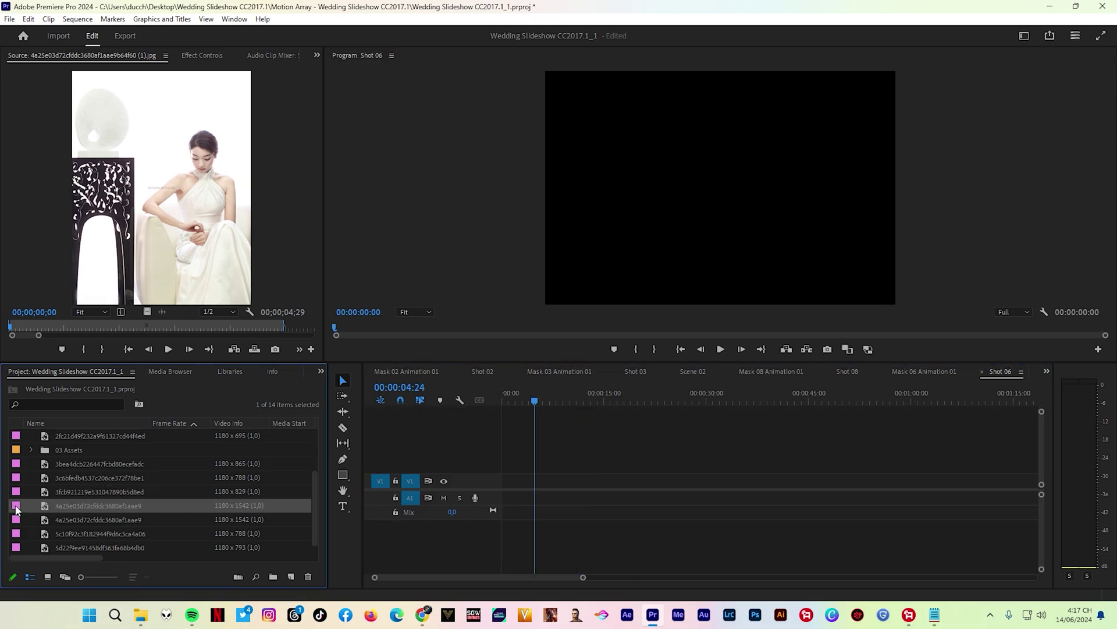
{"action": "left_click", "coordinate": [17, 509]}
{"action": "left_click_drag", "start_coordinate": [17, 509], "coordinate": [546, 465]}
Set the portrait to frame size, scale it up to fill the frame, and return to Final Edit
{"action": "right_click", "coordinate": [545, 469]}
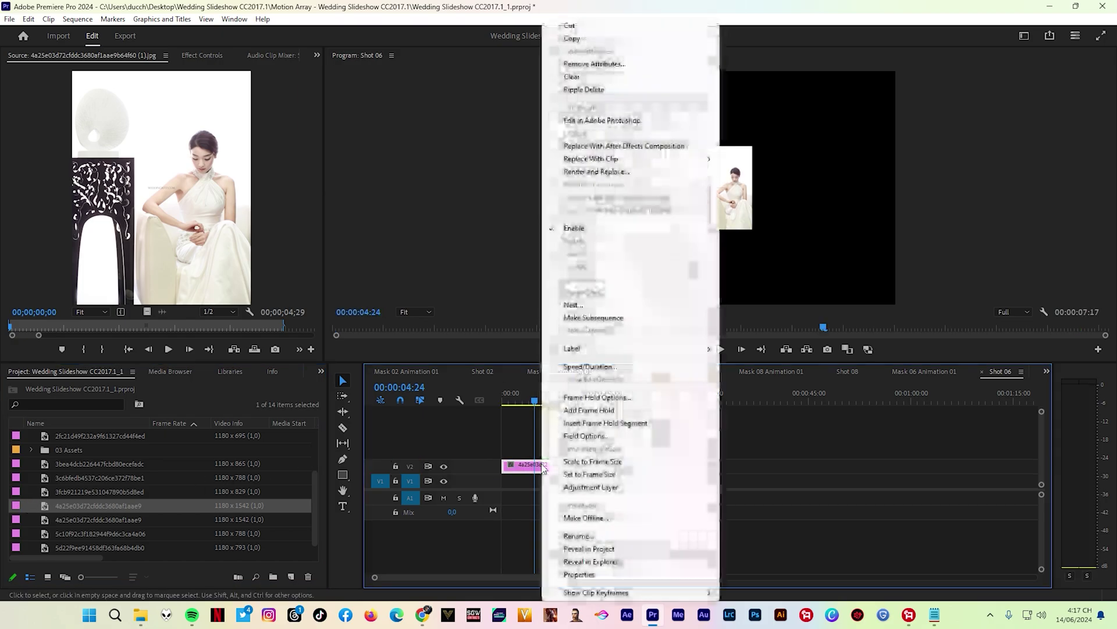
{"action": "left_click", "coordinate": [589, 474]}
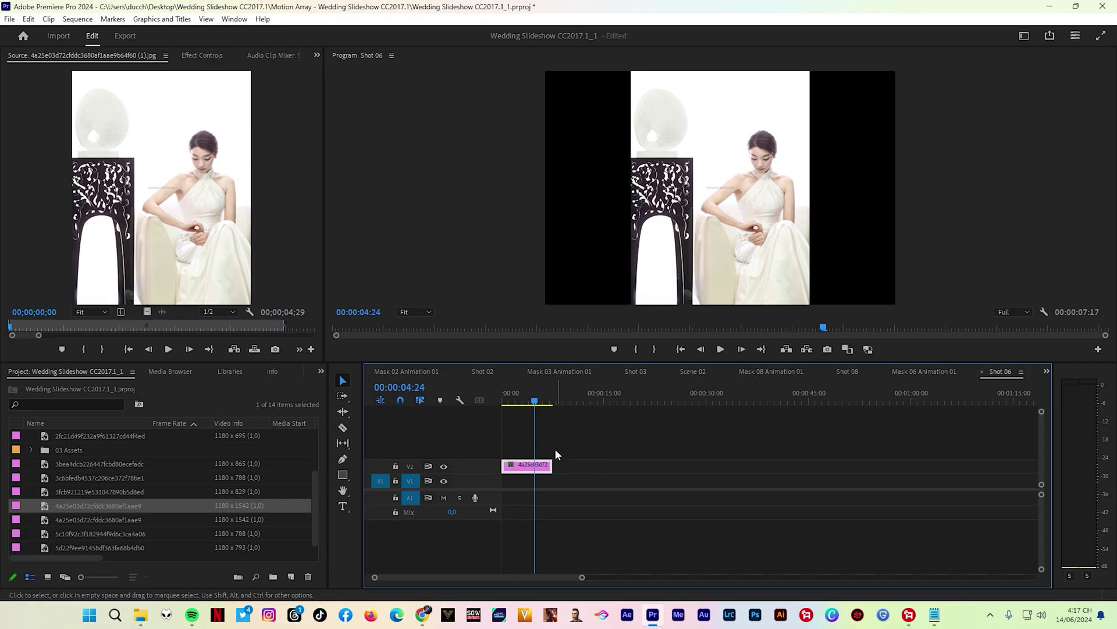
{"action": "left_click", "coordinate": [745, 263]}
{"action": "mouse_move", "coordinate": [810, 188]}
{"action": "left_mouse_down"}
{"action": "mouse_move", "coordinate": [852, 192]}
{"action": "mouse_move", "coordinate": [853, 208]}
{"action": "left_mouse_up"}
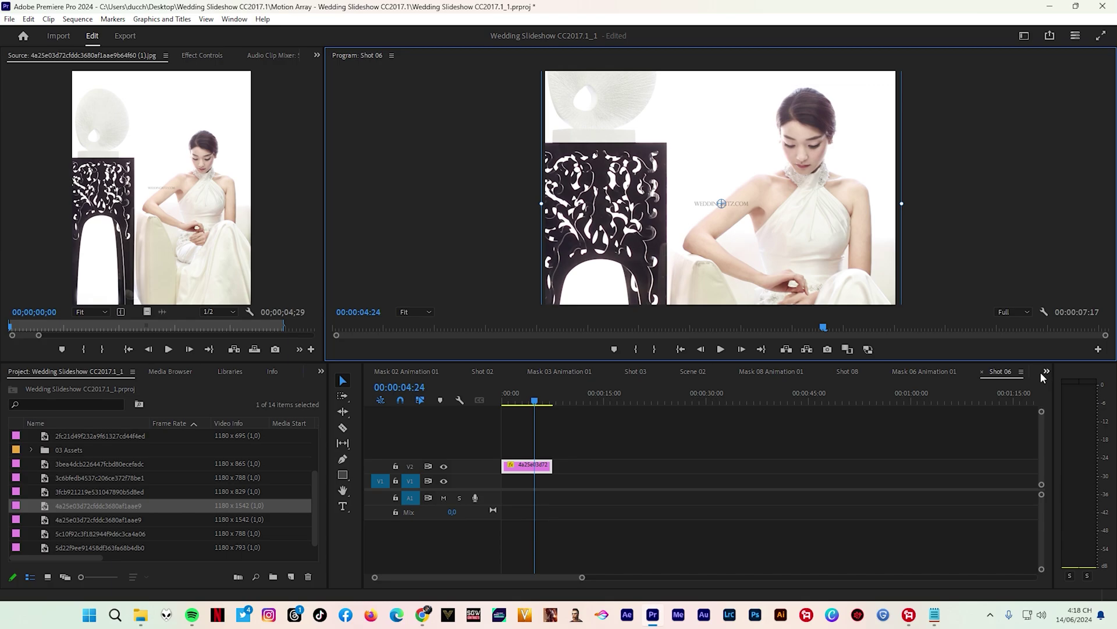
{"action": "left_click", "coordinate": [1046, 373]}
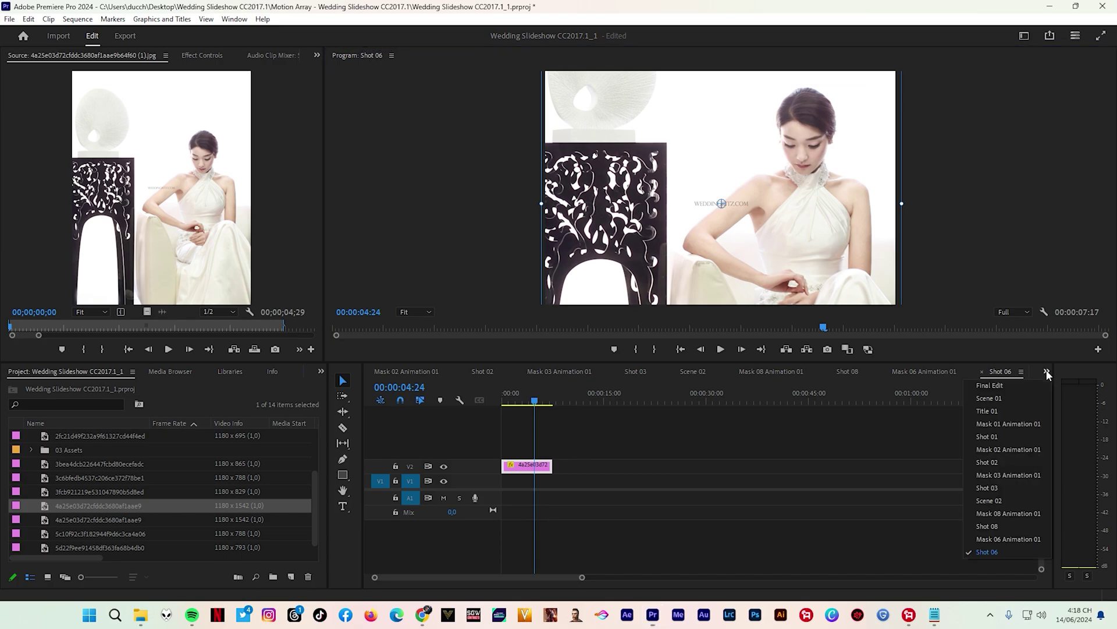
{"action": "left_click", "coordinate": [998, 385]}
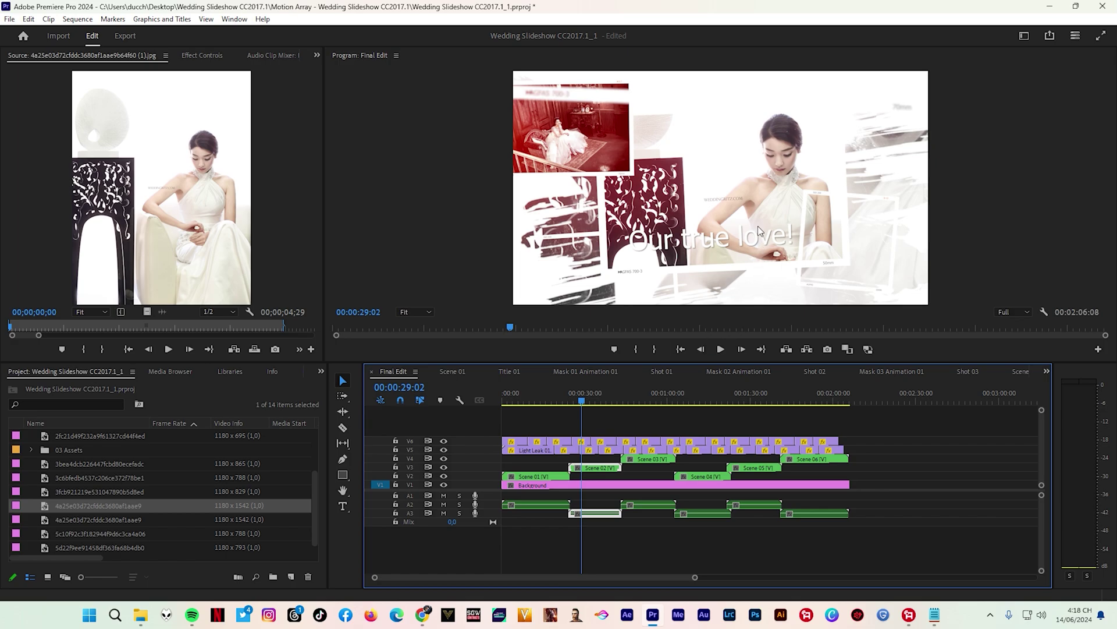
Put the couple-with-veil staircase photo into Scene 02 > Mask 09 Animation 01 > Shot 09, then return to Final Edit
{"action": "double_click", "coordinate": [597, 471]}
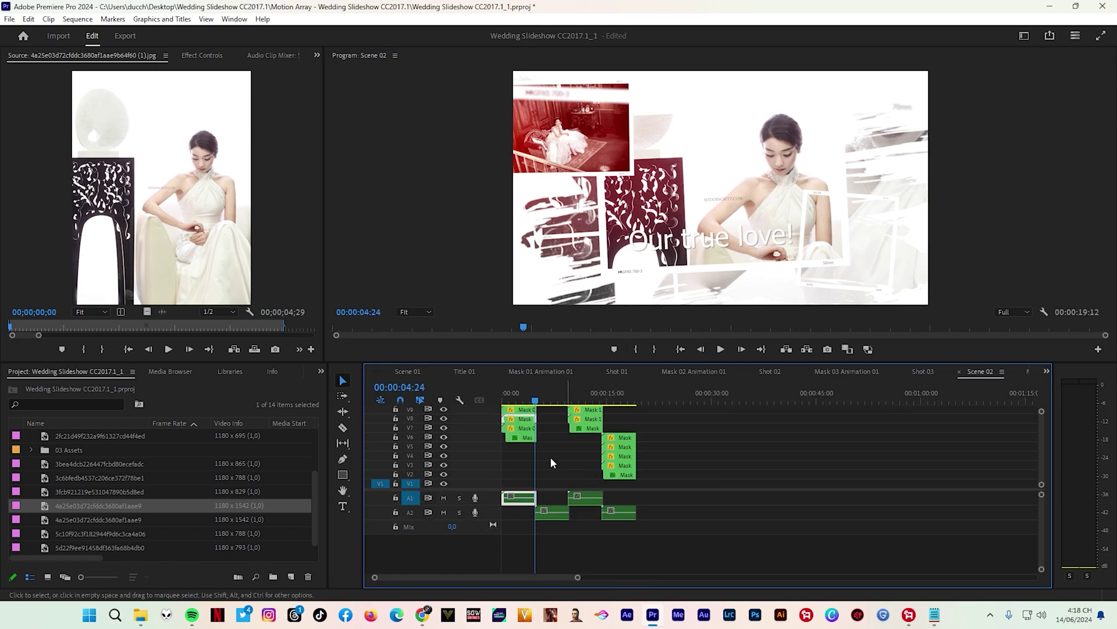
{"action": "double_click", "coordinate": [527, 432]}
{"action": "double_click", "coordinate": [540, 477]}
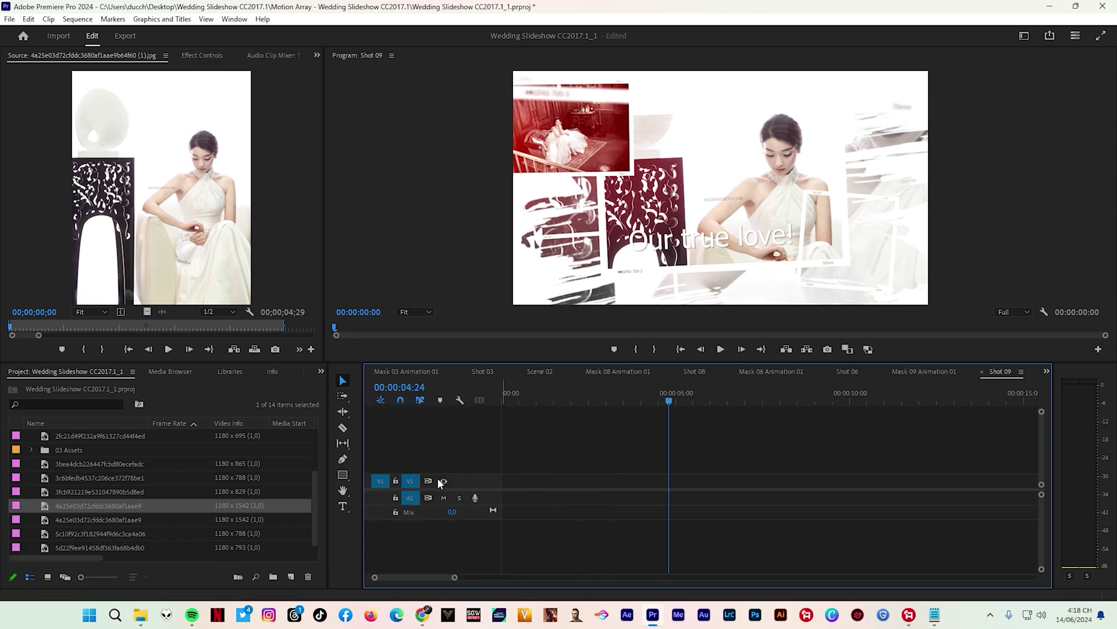
{"action": "left_click_drag", "start_coordinate": [26, 533], "coordinate": [646, 471]}
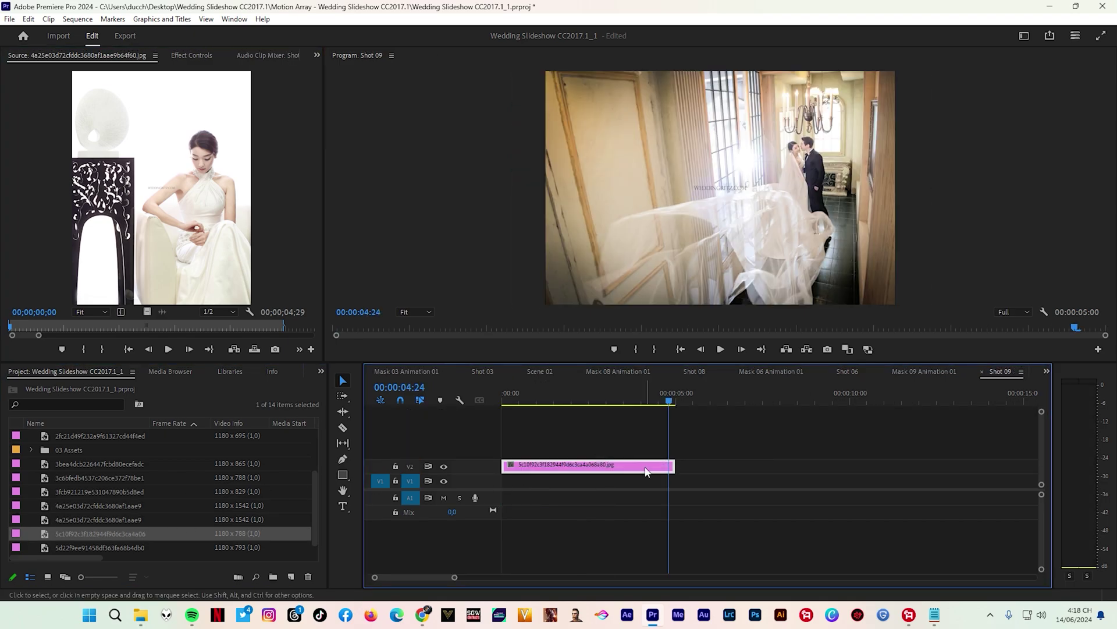
{"action": "left_click", "coordinate": [1046, 371]}
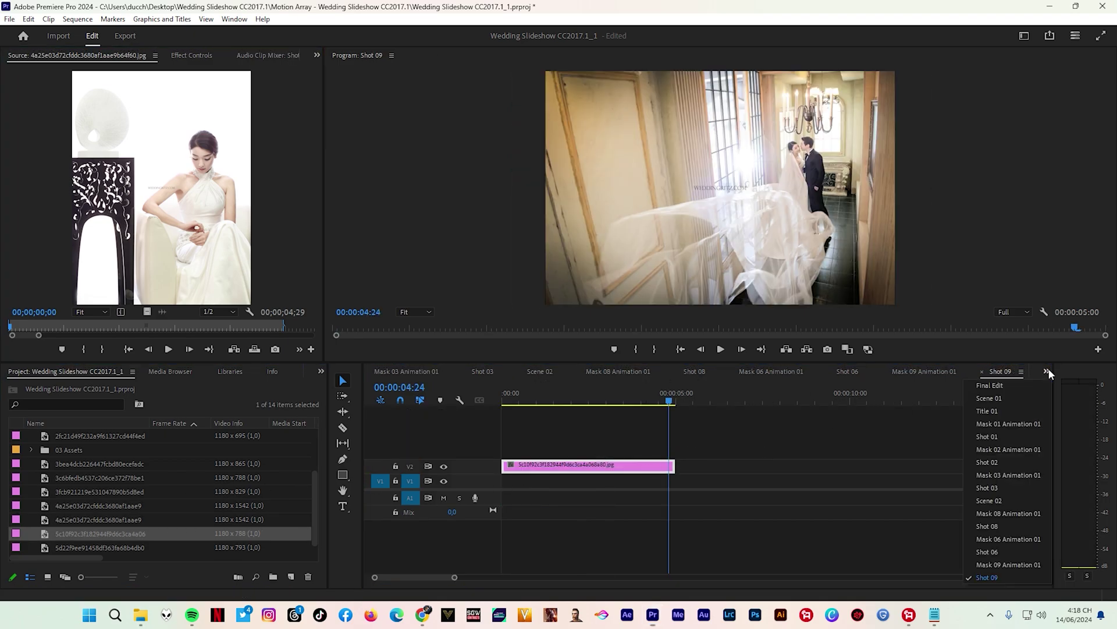
{"action": "left_click", "coordinate": [1013, 387]}
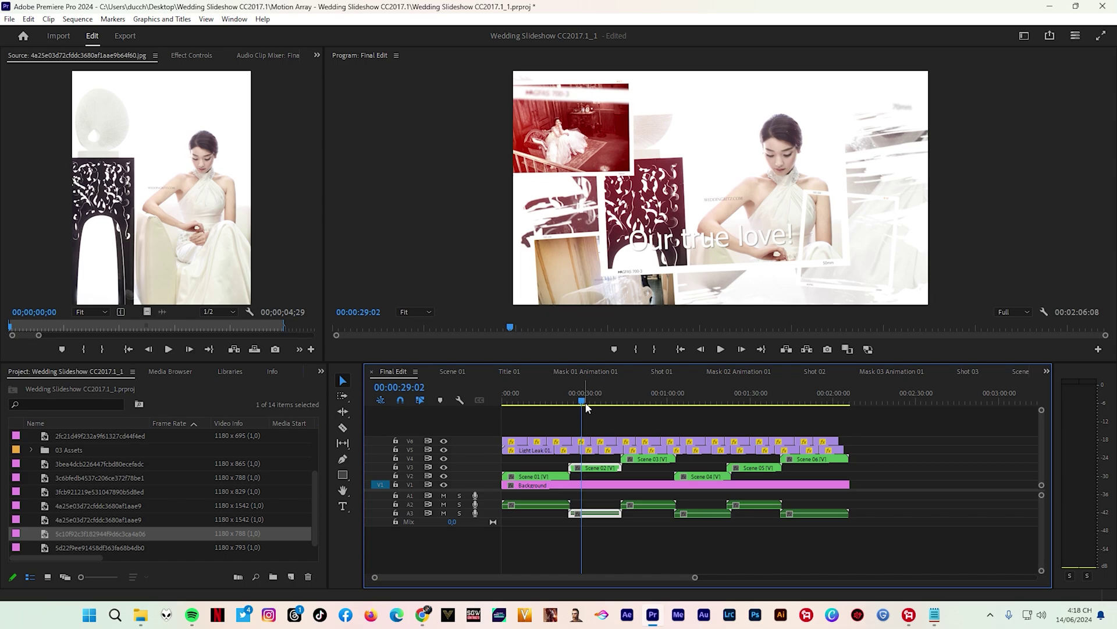
Preview the slideshow opening in Final Edit from the start, then open the Scene 01 nest
{"action": "double_click", "coordinate": [592, 467]}
{"action": "key", "text": "ctrl+w"}
{"action": "left_click_drag", "start_coordinate": [508, 372], "coordinate": [514, 372]}
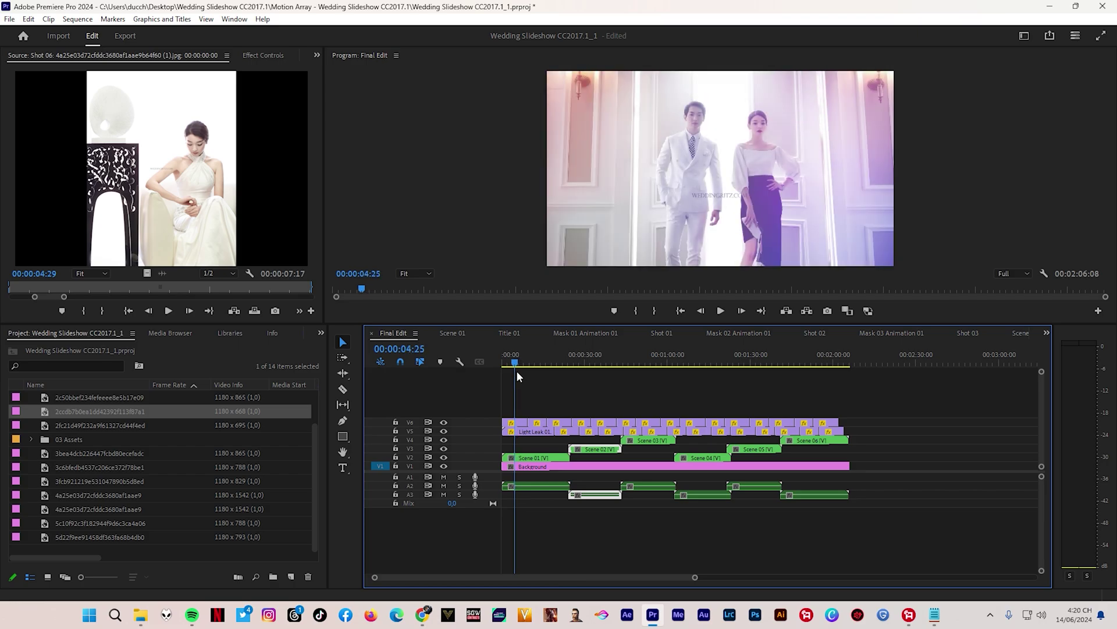
{"action": "left_click_drag", "start_coordinate": [515, 371], "coordinate": [501, 370]}
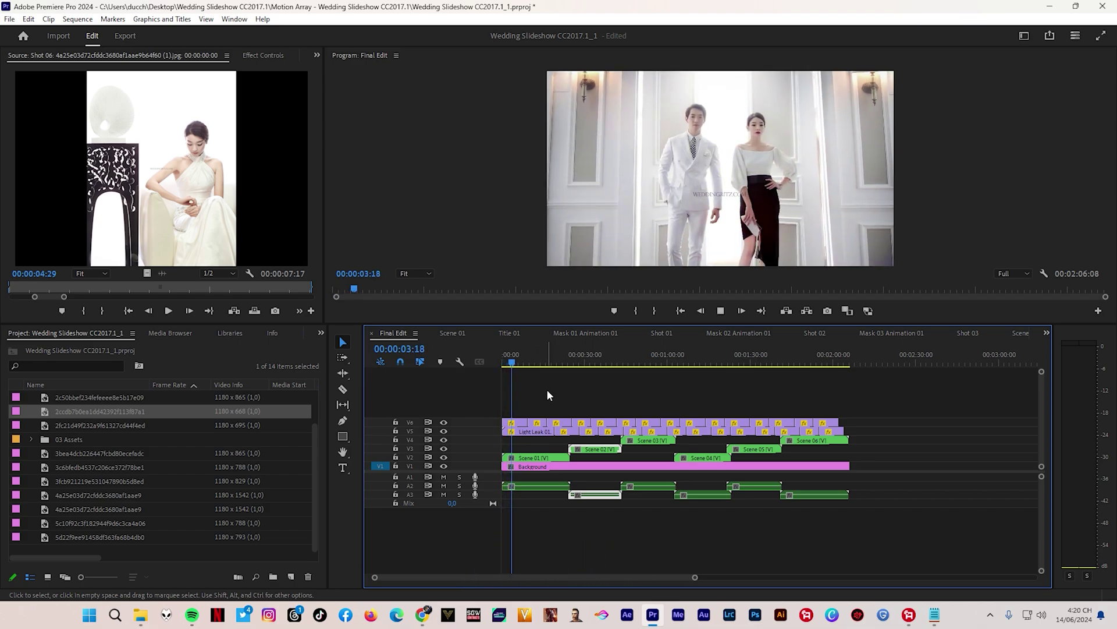
{"action": "key", "text": "space"}
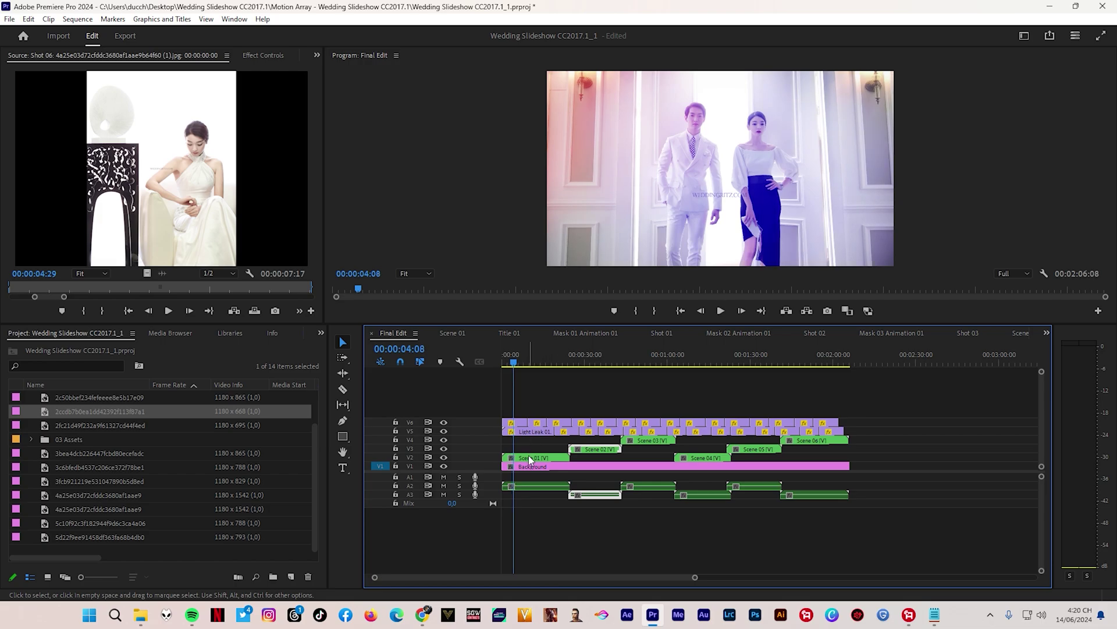
{"action": "double_click", "coordinate": [529, 456]}
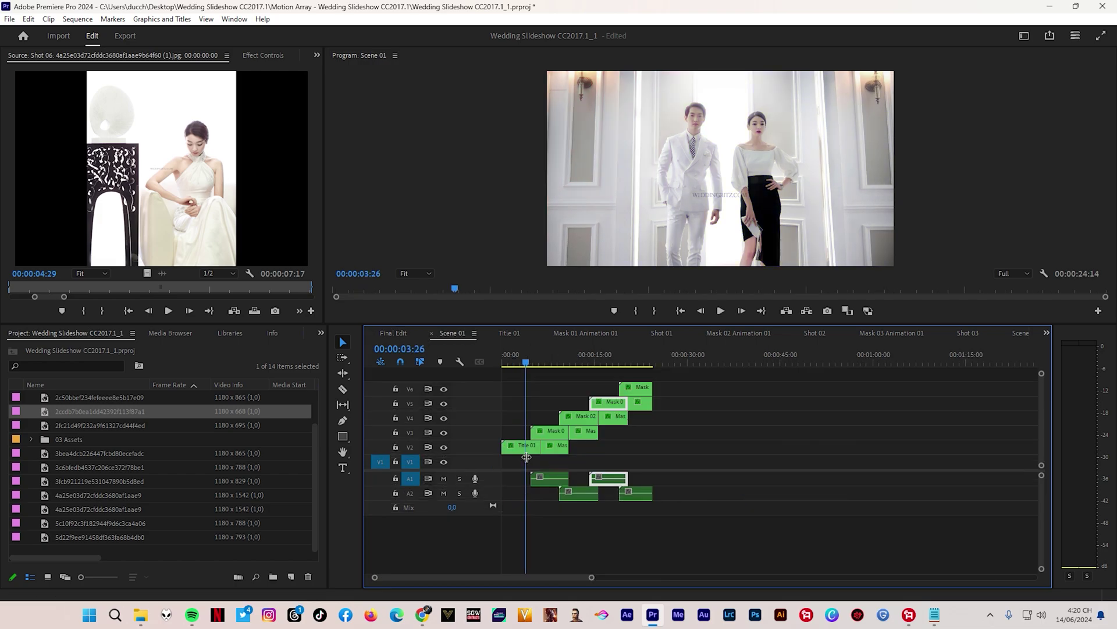
Check the Title 01 nest, return to Final Edit, and play back Scene 01
{"action": "double_click", "coordinate": [527, 450]}
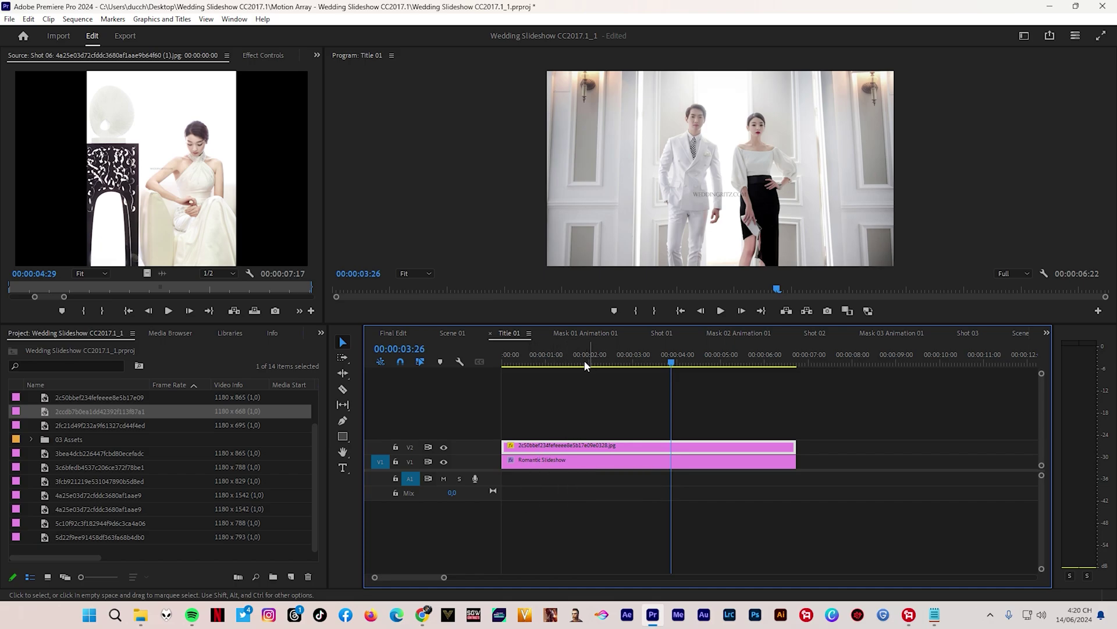
{"action": "left_click", "coordinate": [1046, 332]}
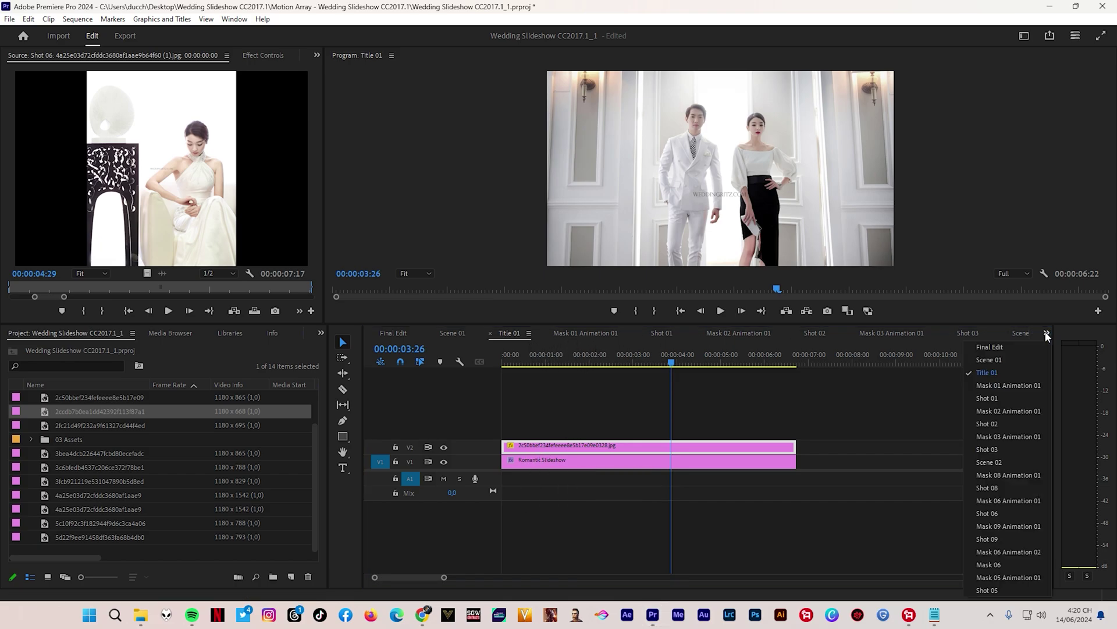
{"action": "left_click", "coordinate": [1010, 347]}
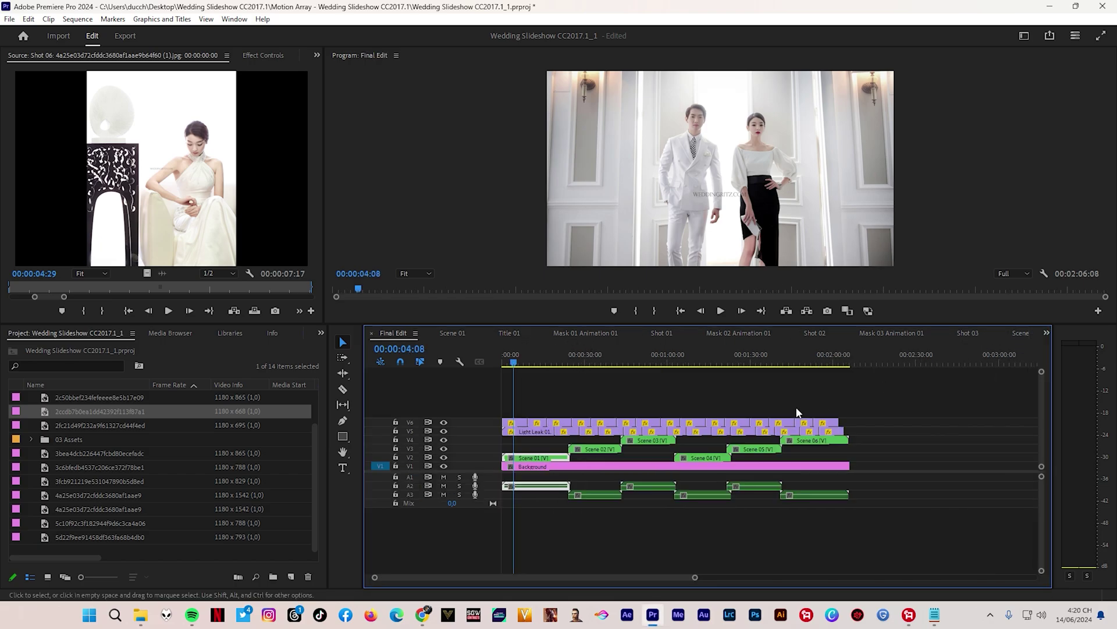
{"action": "double_click", "coordinate": [528, 459]}
{"action": "key", "text": "space"}
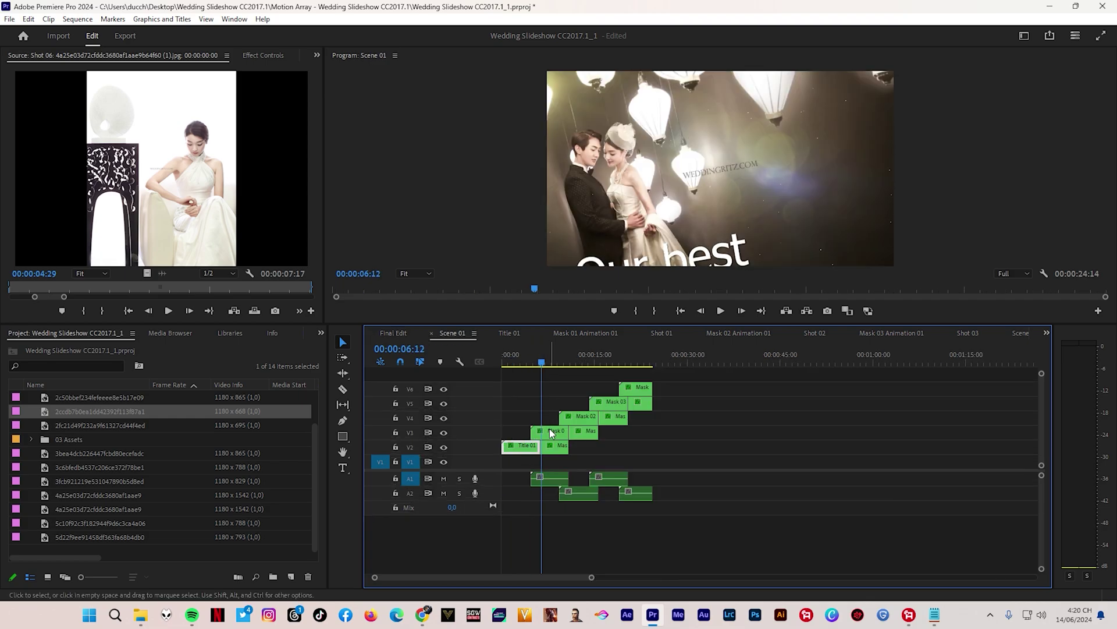
Drill into Mask 01 Animation 01 > Title 02 and open its title text in Essential Graphics
{"action": "double_click", "coordinate": [551, 432]}
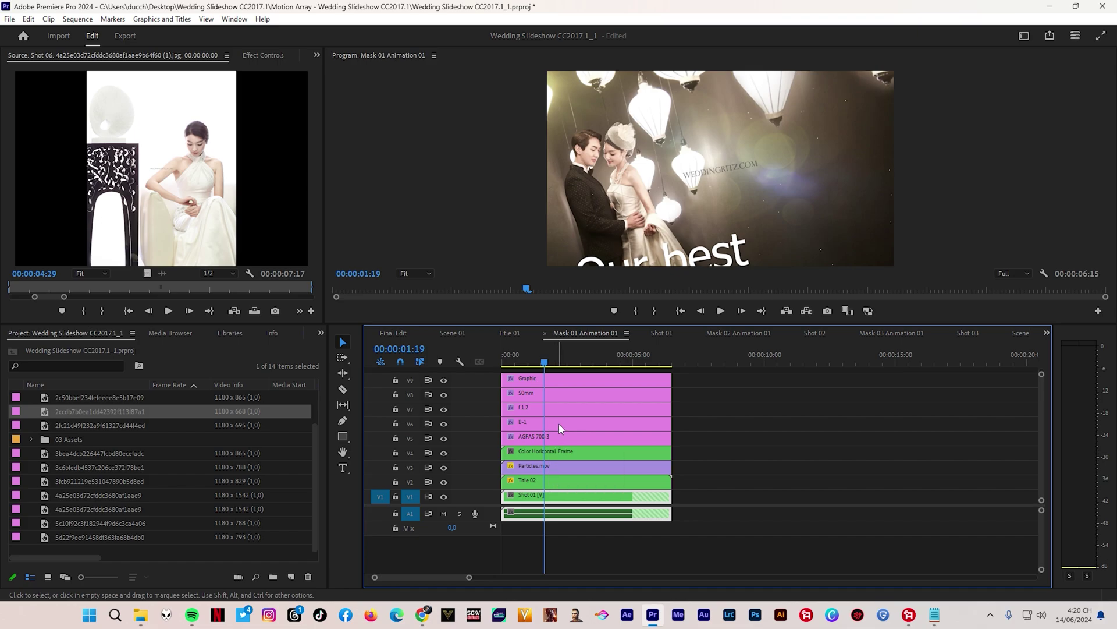
{"action": "double_click", "coordinate": [542, 479]}
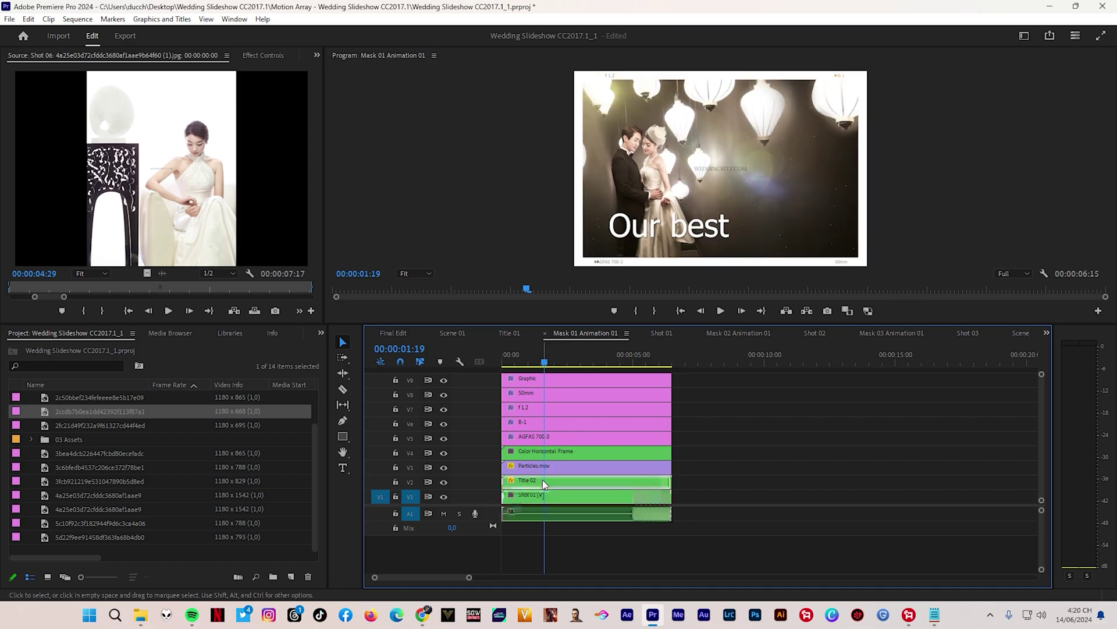
{"action": "left_click", "coordinate": [567, 459]}
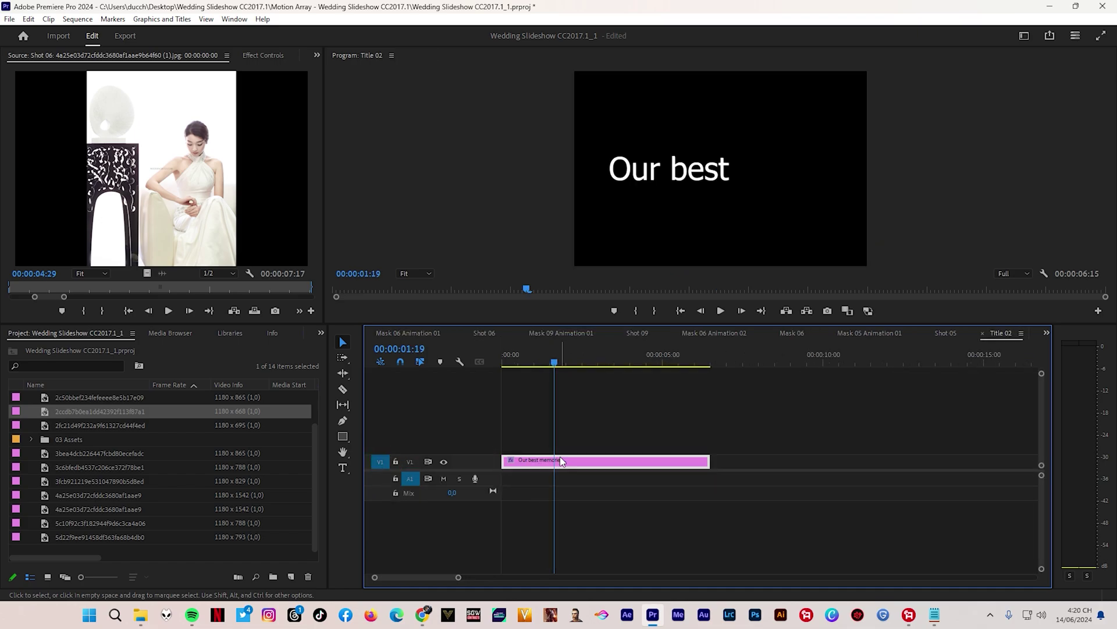
{"action": "double_click", "coordinate": [571, 458]}
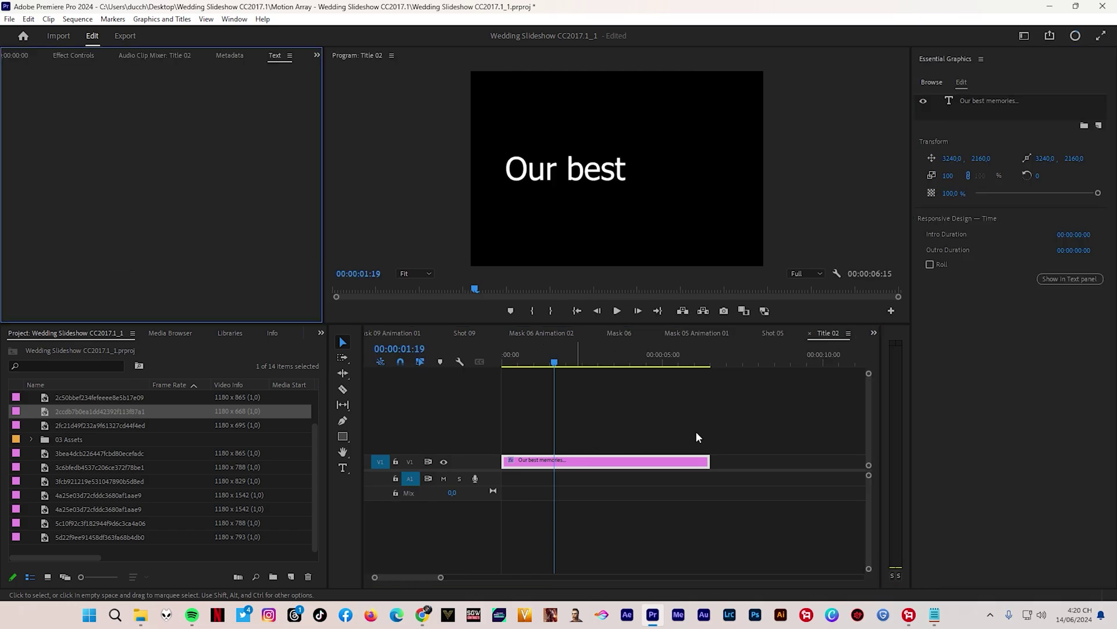
Switch the timeline from Title 02 back to the Final Edit sequence
{"action": "left_click", "coordinate": [874, 330]}
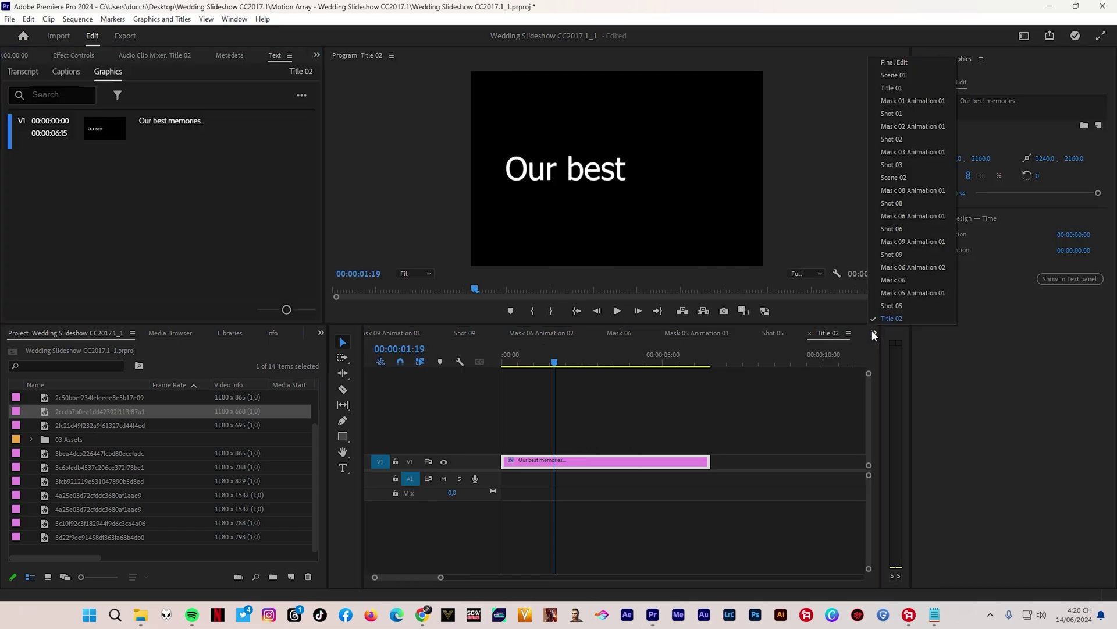
{"action": "left_click", "coordinate": [900, 64]}
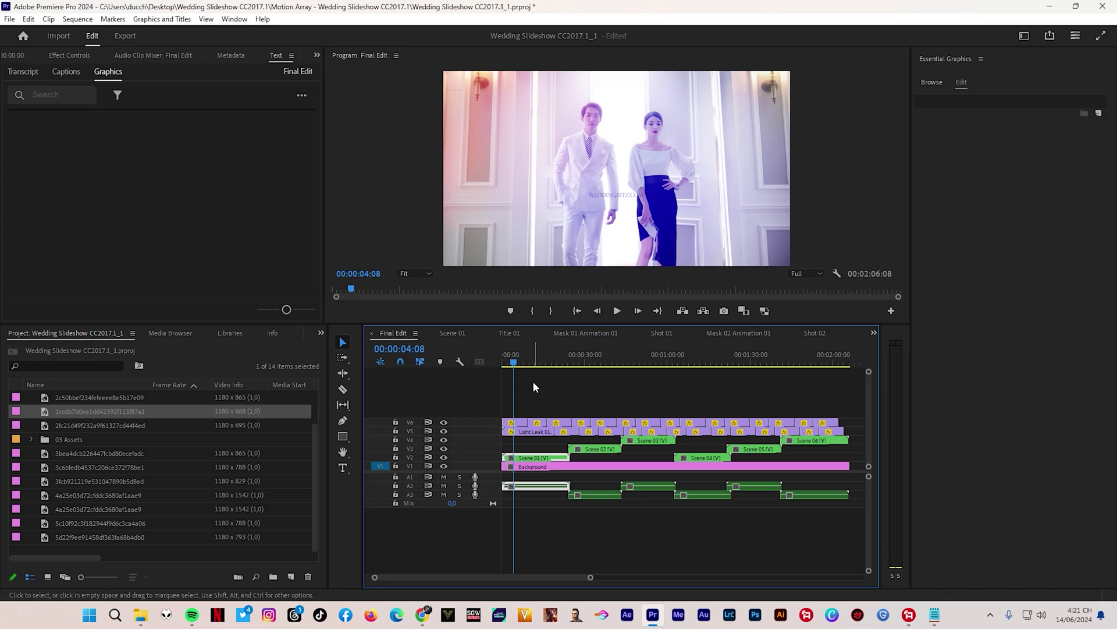
Drill from Scene 01 through Mask 01 Animation 01 into the Title 02 sequence
{"action": "double_click", "coordinate": [527, 459]}
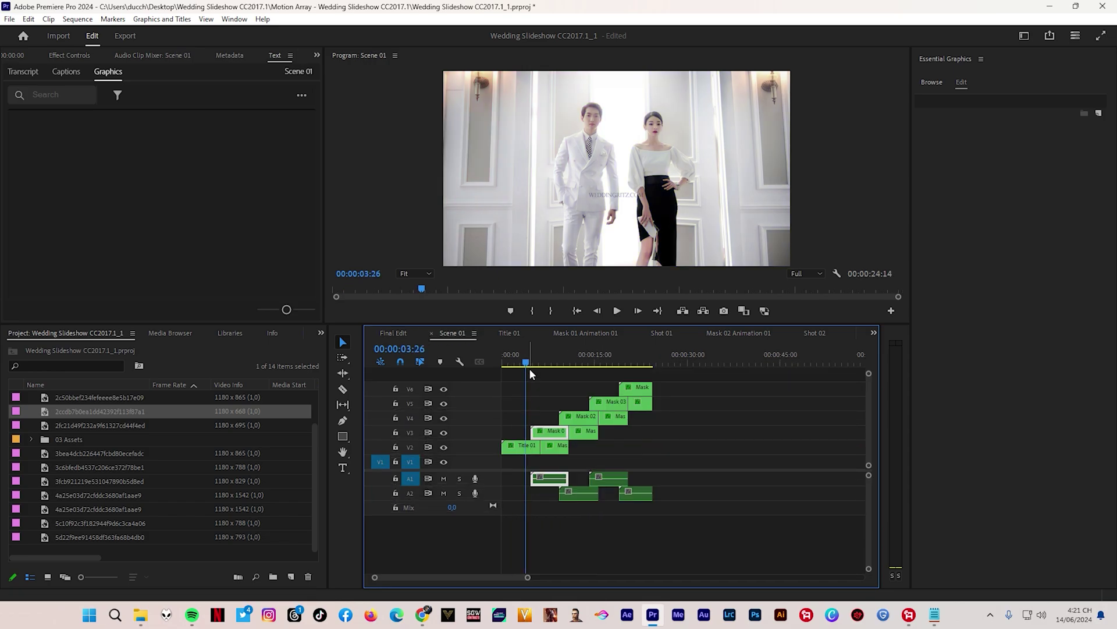
{"action": "left_click_drag", "start_coordinate": [529, 365], "coordinate": [539, 365]}
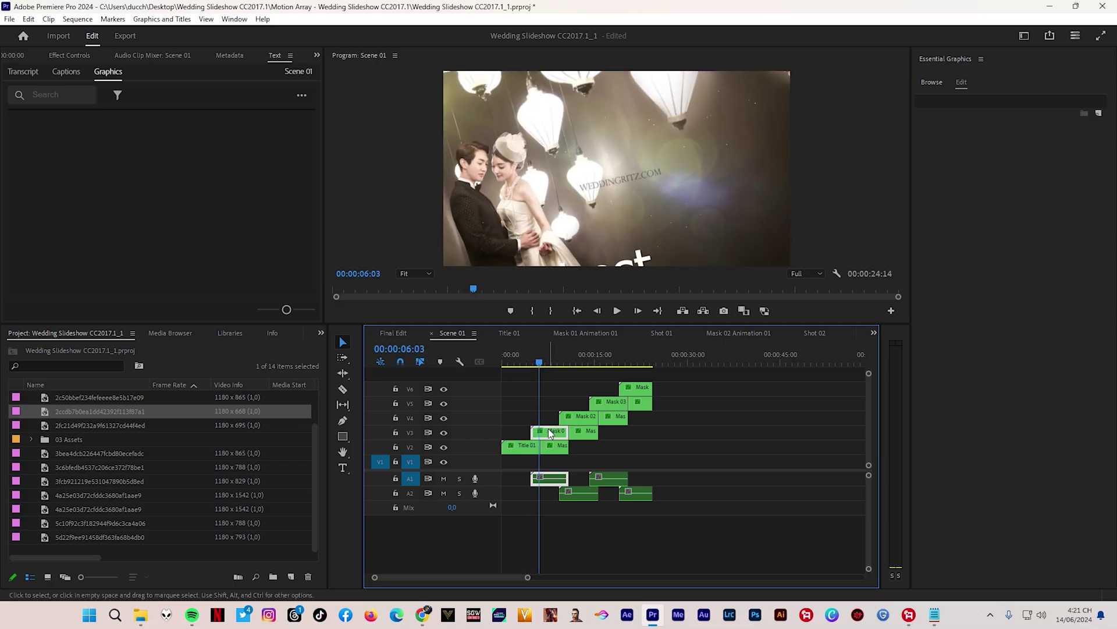
{"action": "double_click", "coordinate": [546, 432]}
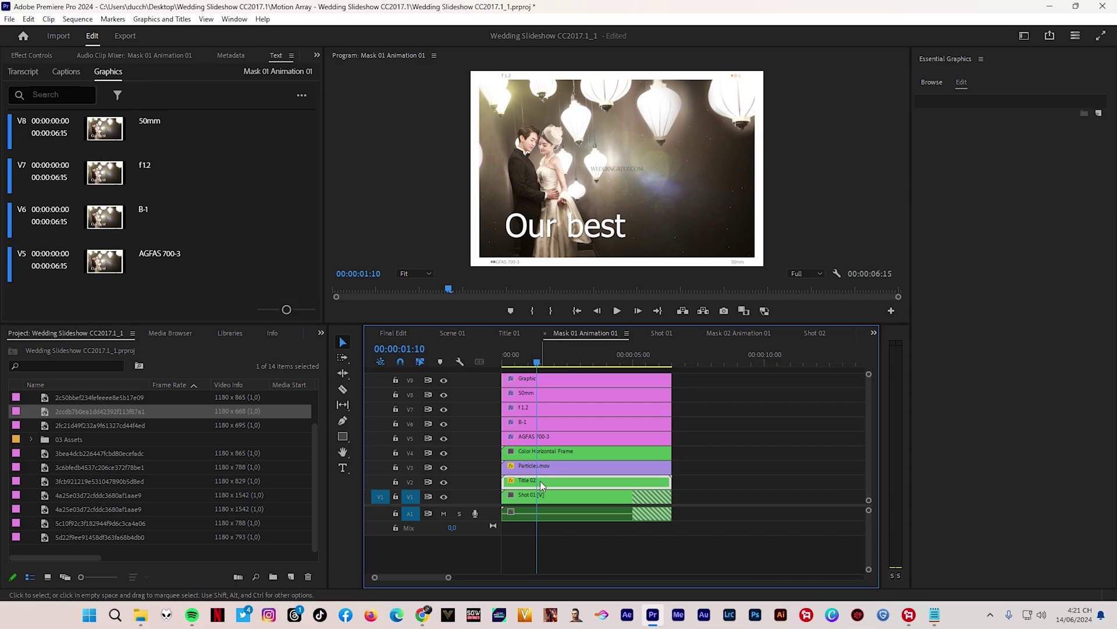
{"action": "double_click", "coordinate": [541, 481]}
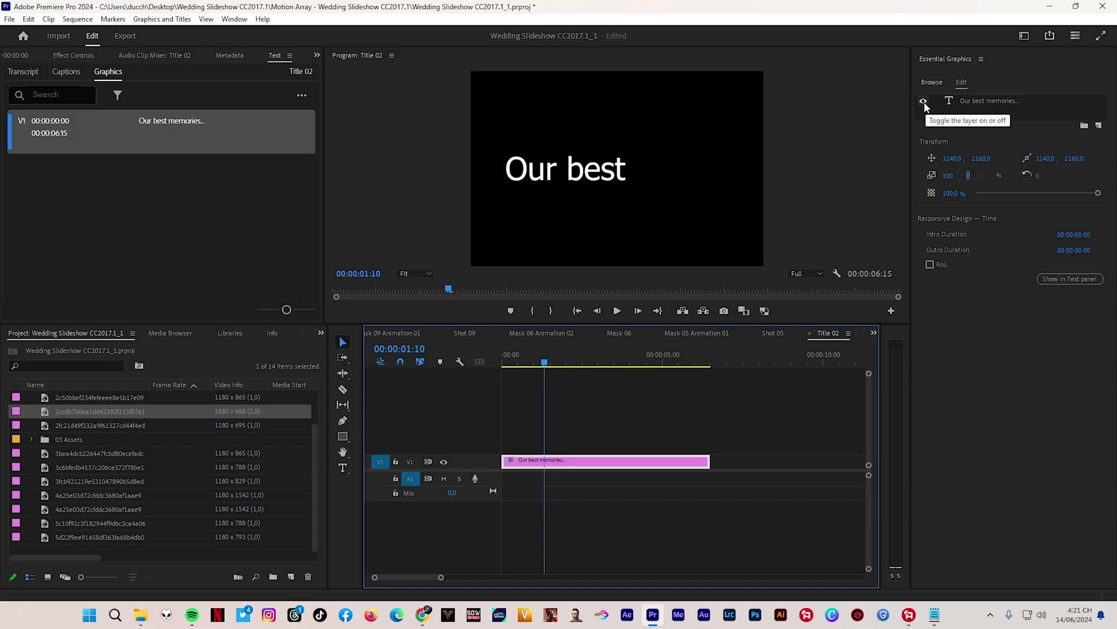
Retype the Title 02 text from 'Our best' to 'Kỷ niệm', then return to Final Edit
{"action": "left_click", "coordinate": [924, 102]}
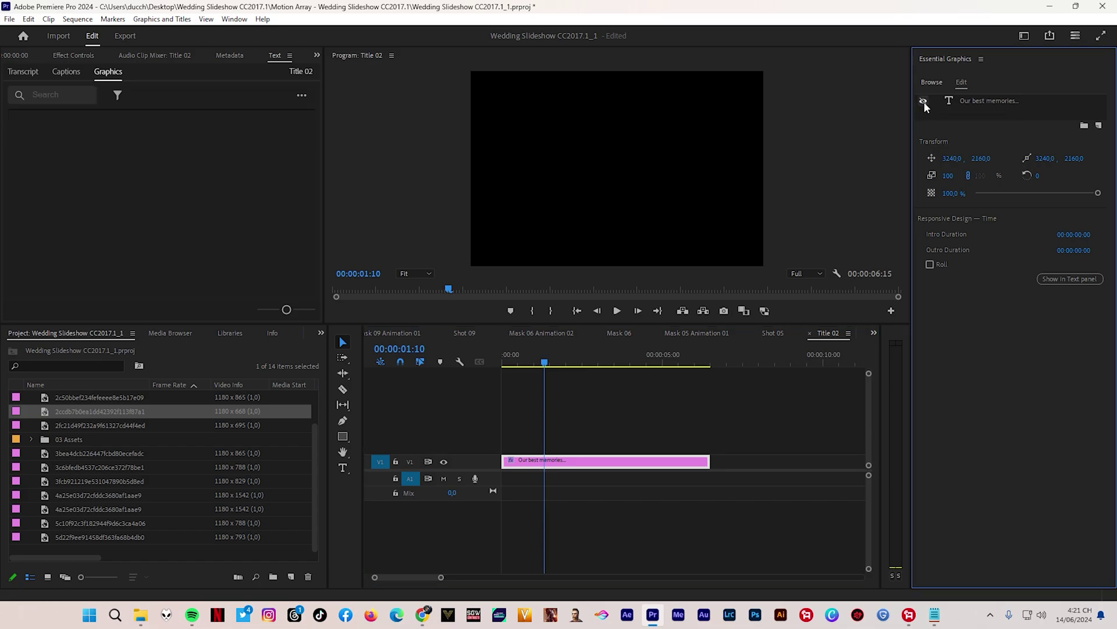
{"action": "left_click", "coordinate": [924, 103]}
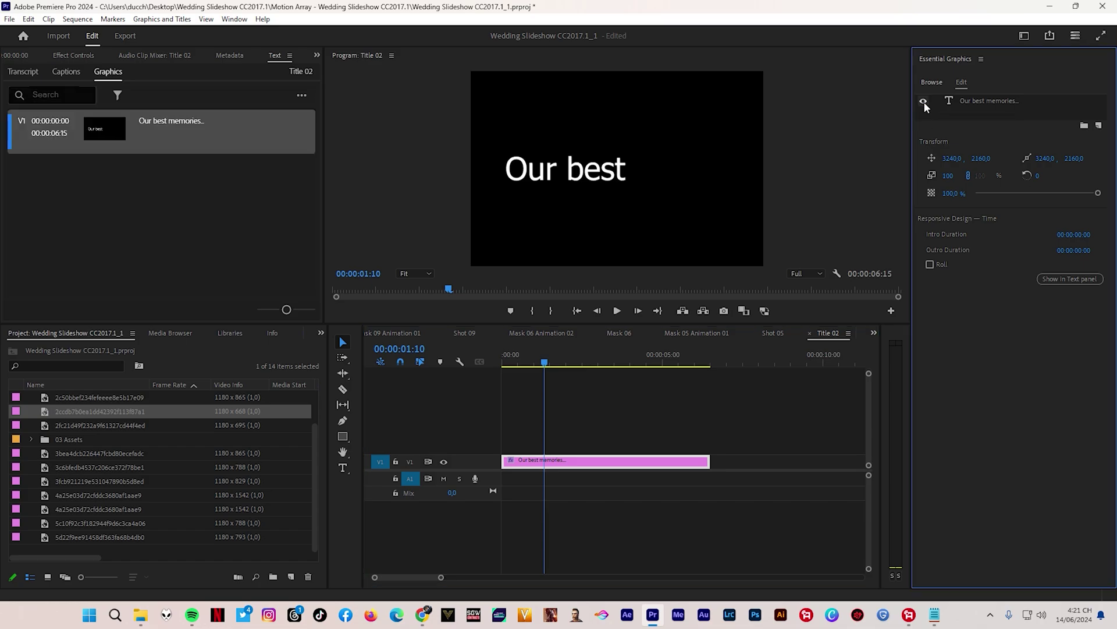
{"action": "left_click", "coordinate": [977, 103]}
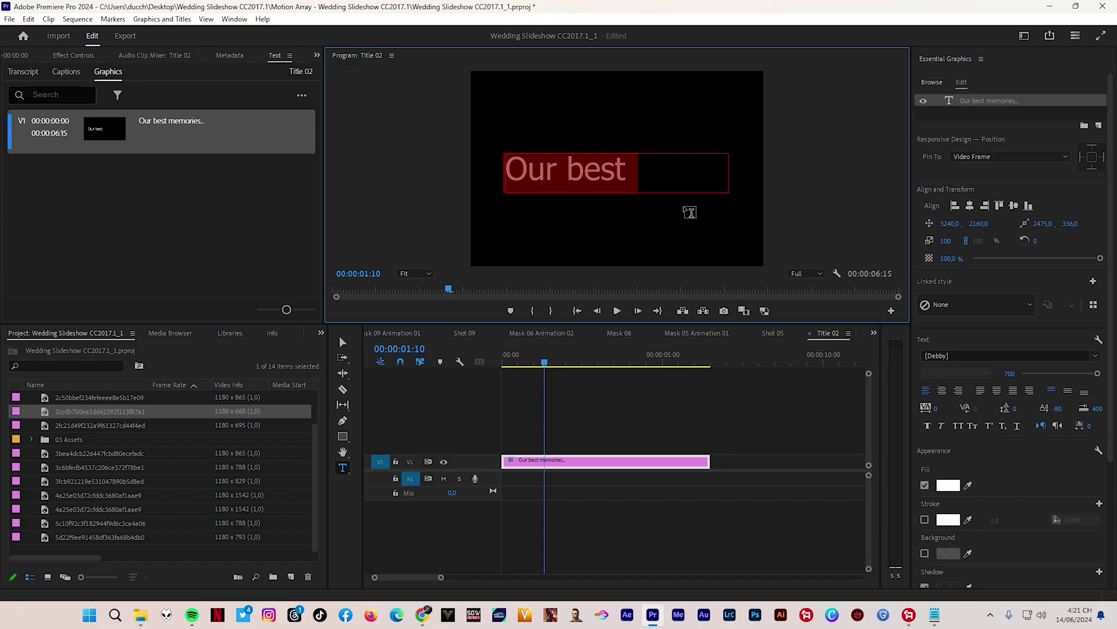
{"action": "type", "text": "Kỷ ne"}
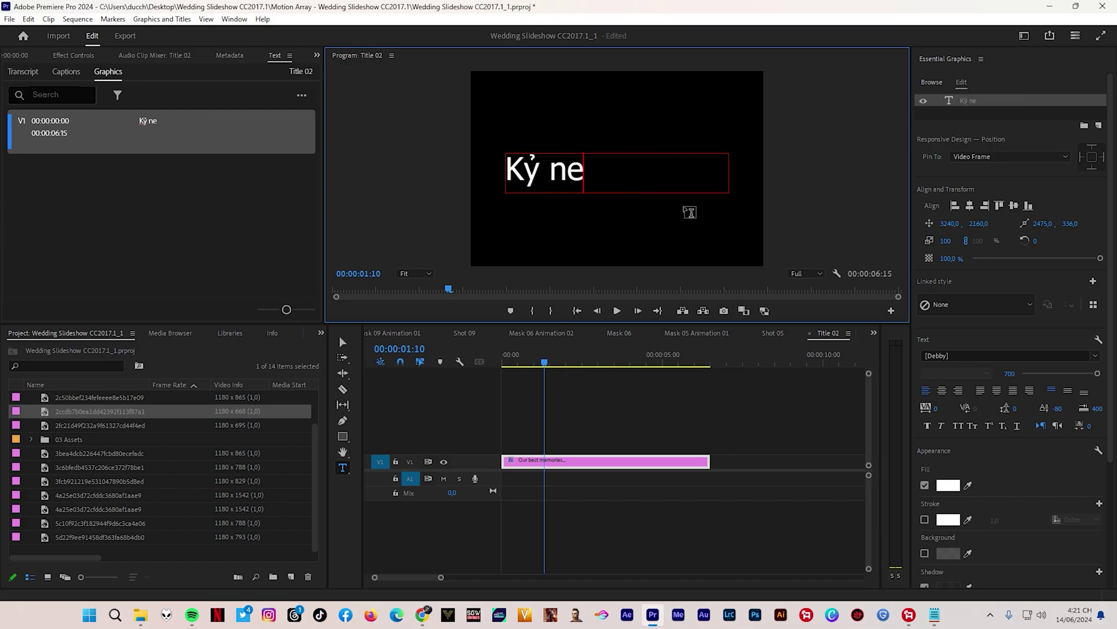
{"action": "key", "text": "BackSpace"}
{"action": "type", "text": "iệm"}
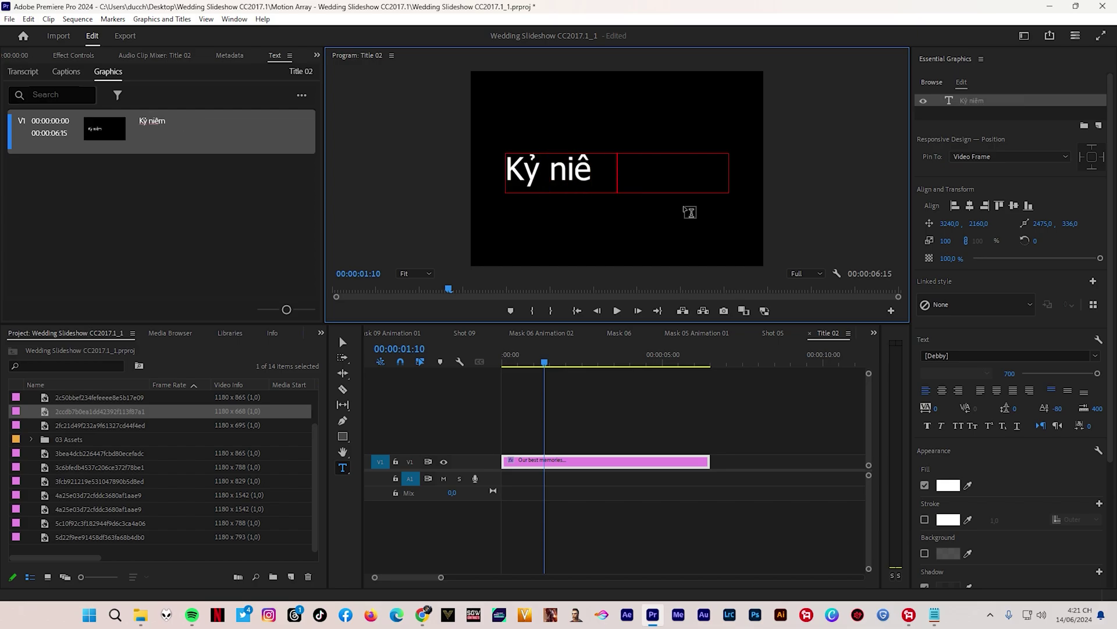
{"action": "key", "text": "Escape"}
{"action": "left_click", "coordinate": [874, 333]}
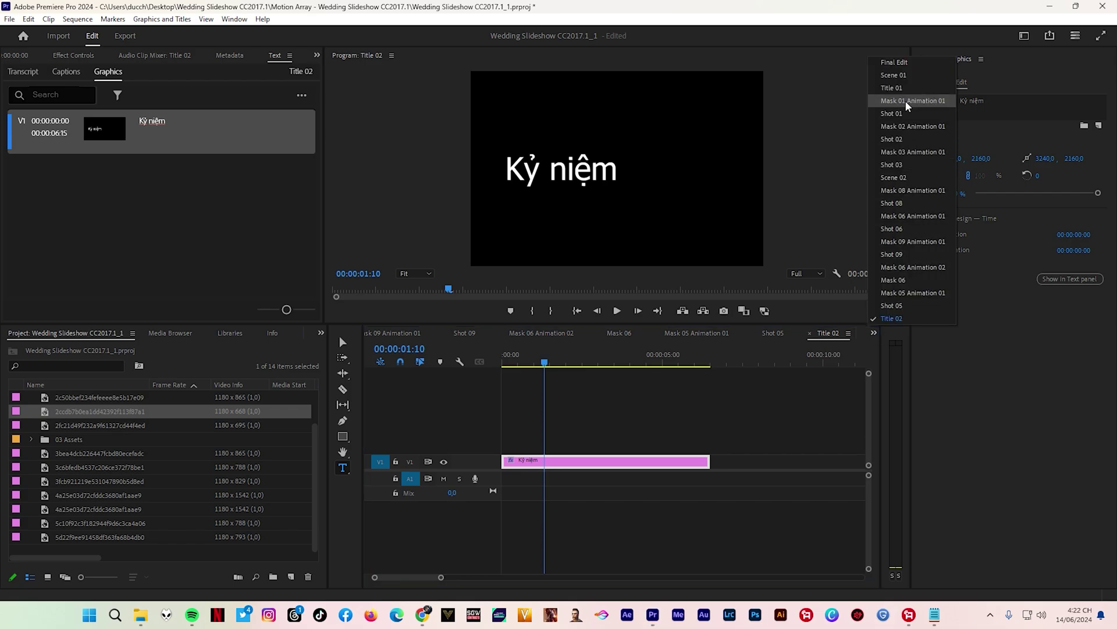
{"action": "left_click", "coordinate": [903, 64]}
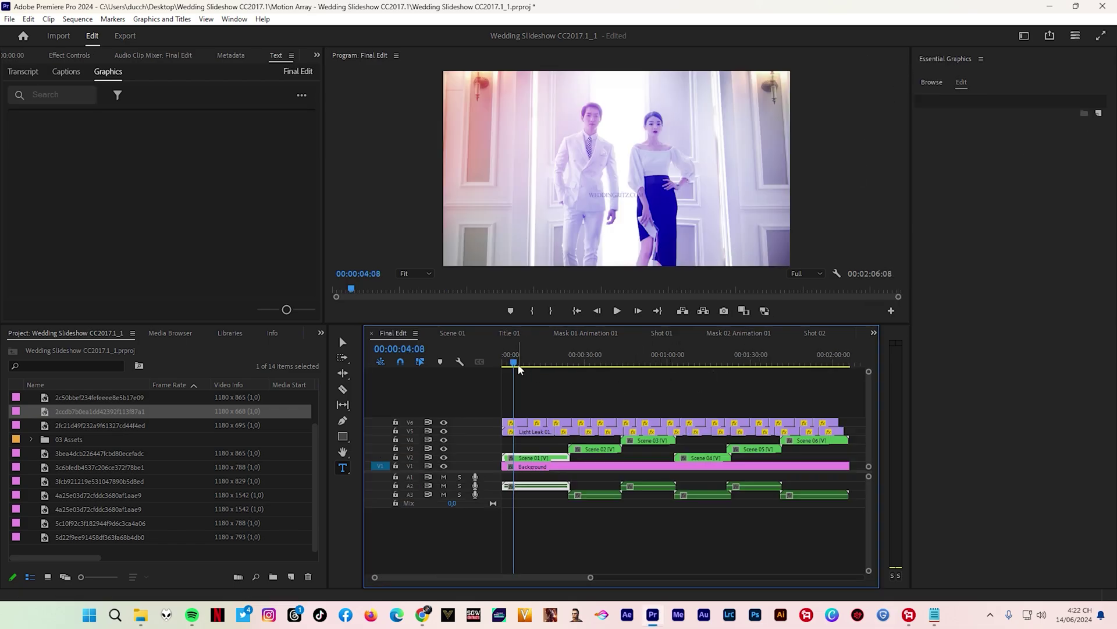
{"action": "left_click_drag", "start_coordinate": [514, 365], "coordinate": [528, 369]}
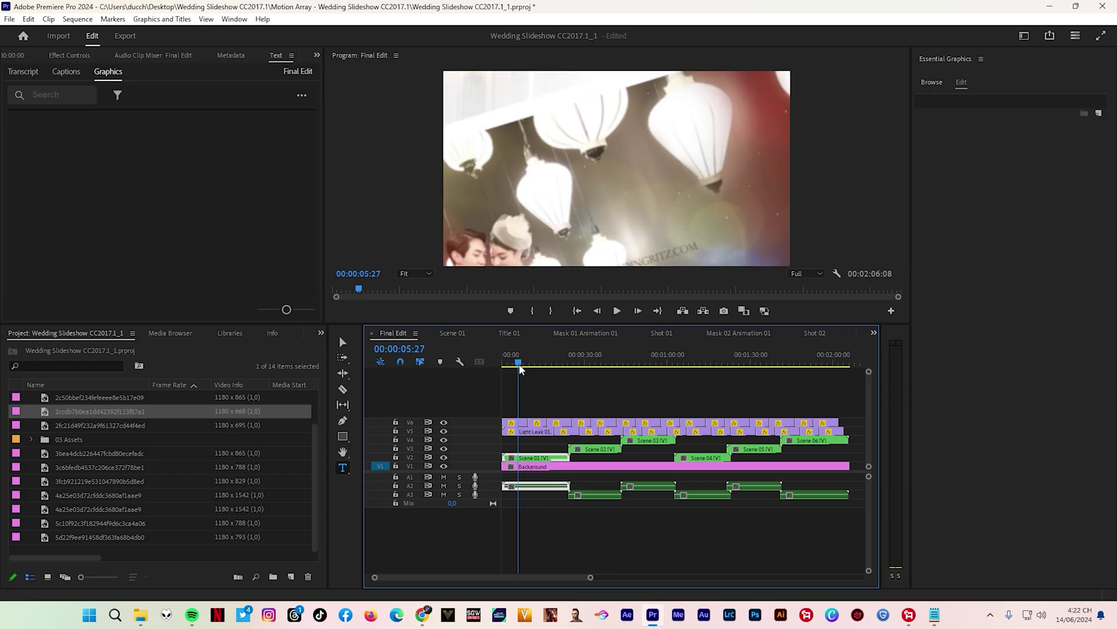
{"action": "left_click_drag", "start_coordinate": [528, 370], "coordinate": [527, 371]}
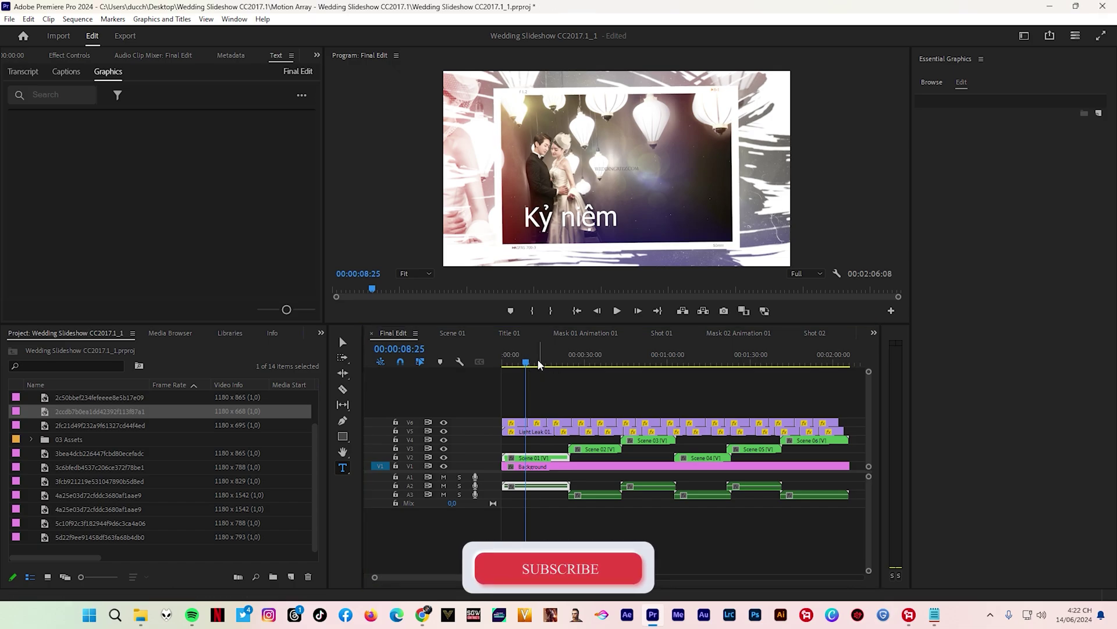
{"action": "left_click_drag", "start_coordinate": [528, 366], "coordinate": [541, 368]}
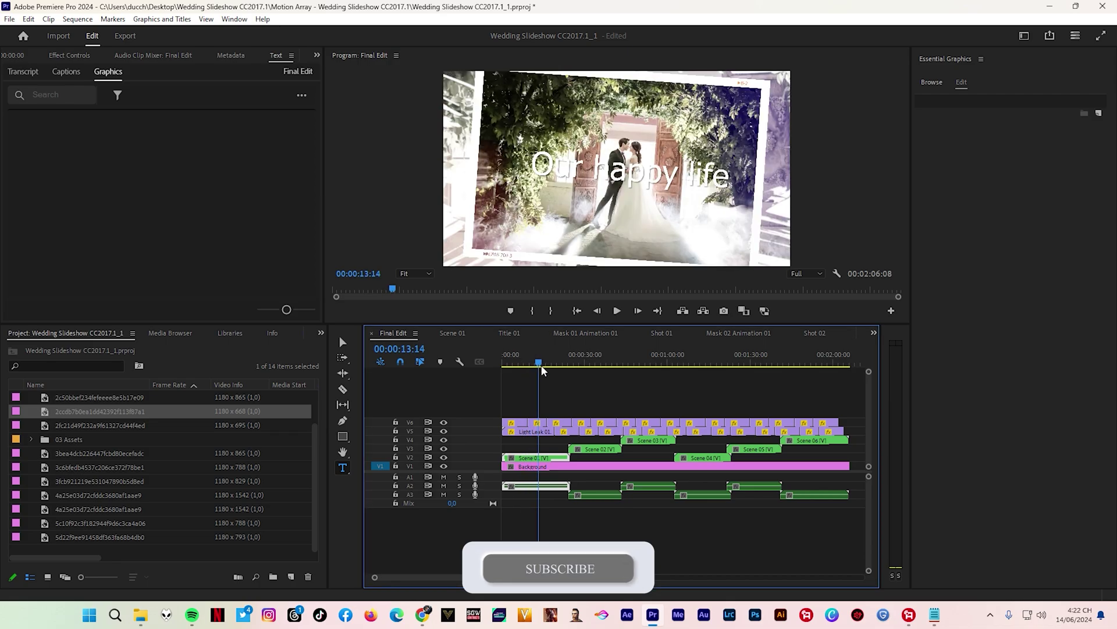
Drill into Scene 01 > Mask 02 Animation 01 > Title 03 and select its 'Our happy life' clip
{"action": "double_click", "coordinate": [544, 455]}
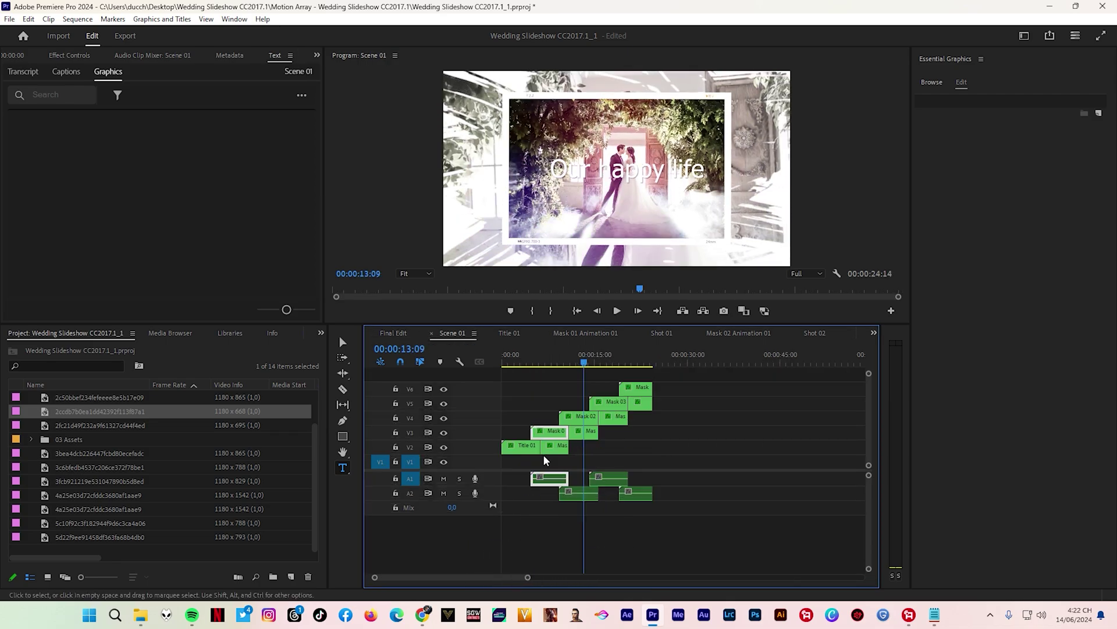
{"action": "double_click", "coordinate": [584, 416]}
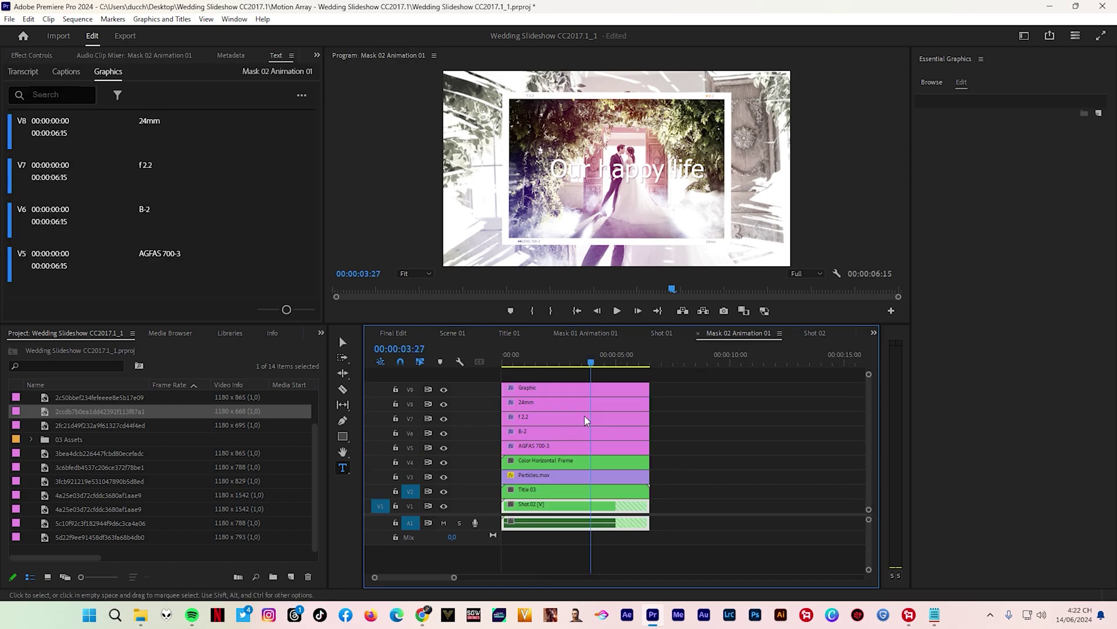
{"action": "double_click", "coordinate": [573, 489]}
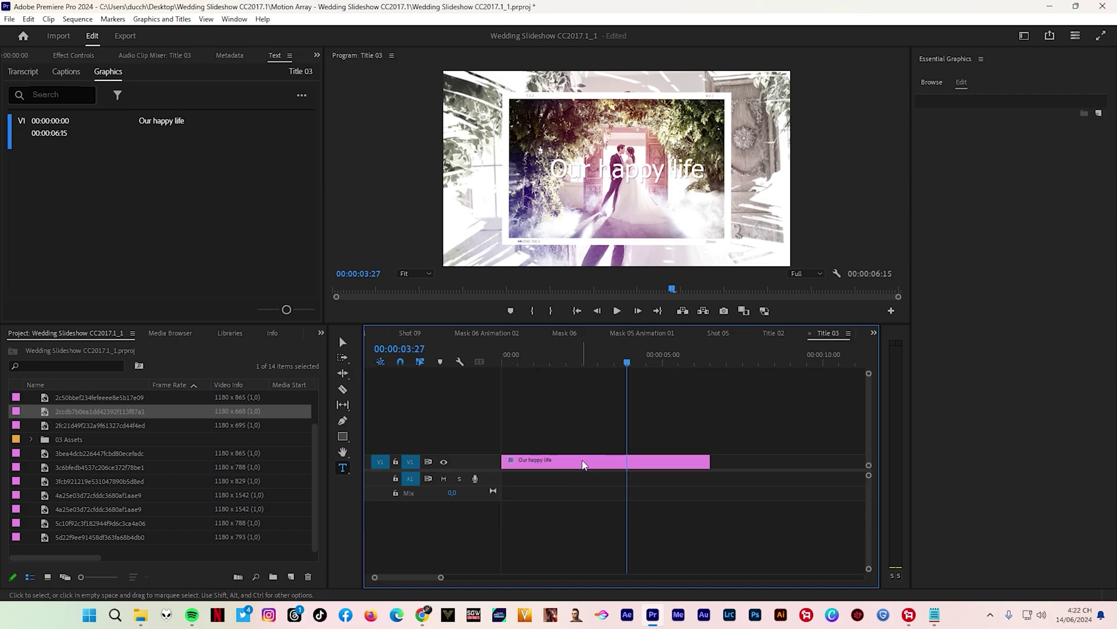
{"action": "left_click", "coordinate": [584, 463]}
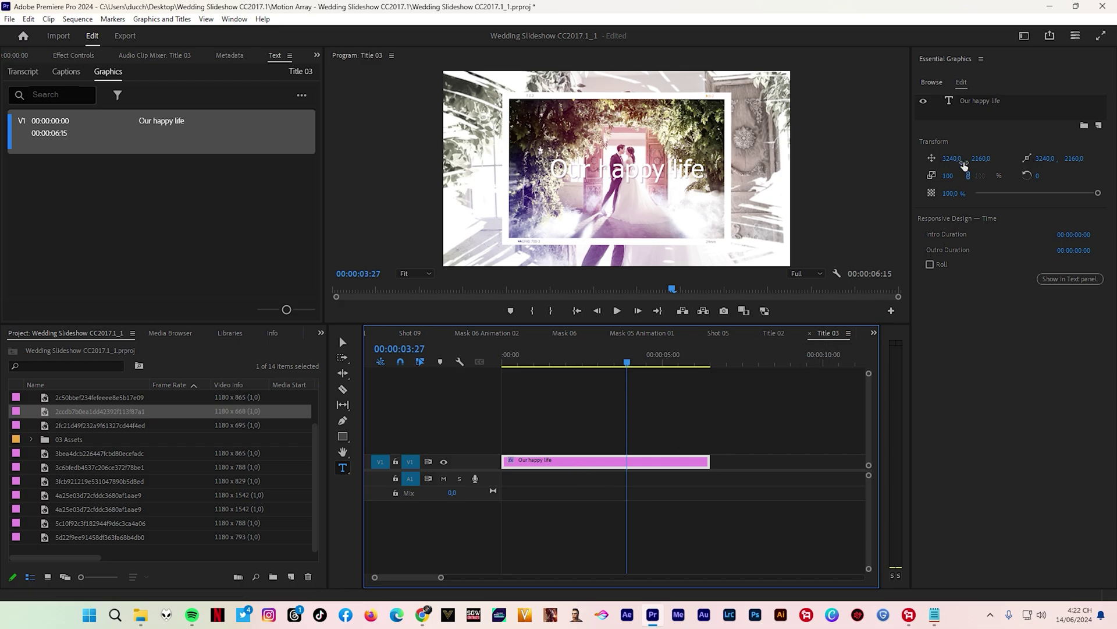
Replace the Title 03 text 'Our happy life' with 'ngày cưới' and switch back to Final Edit
{"action": "left_click", "coordinate": [924, 102]}
{"action": "left_click", "coordinate": [924, 102]}
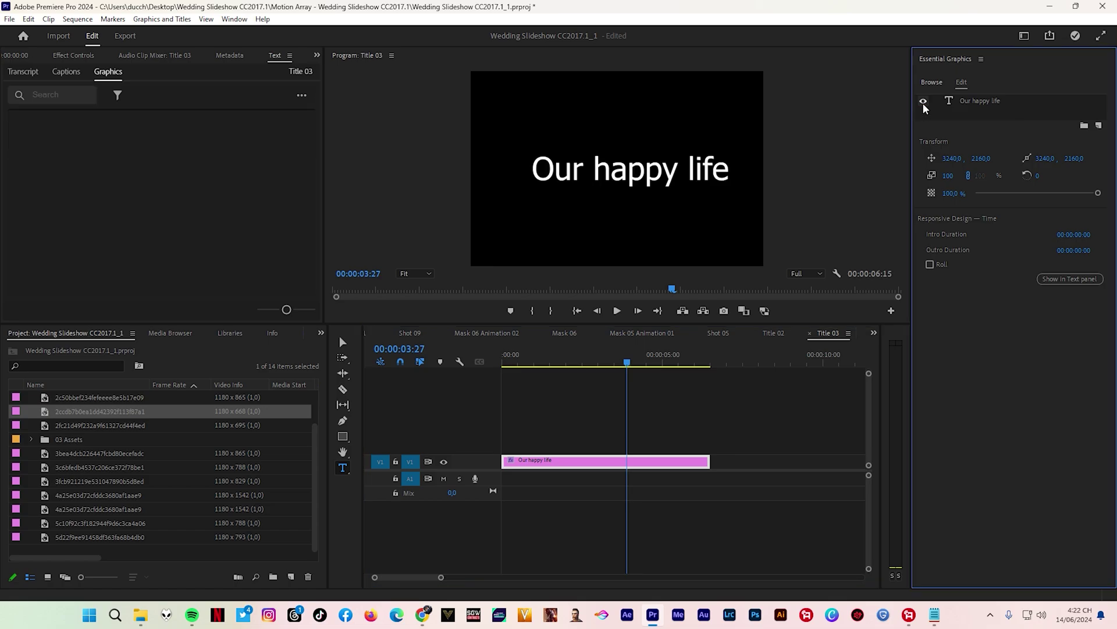
{"action": "left_click", "coordinate": [969, 103]}
{"action": "double_click", "coordinate": [969, 102]}
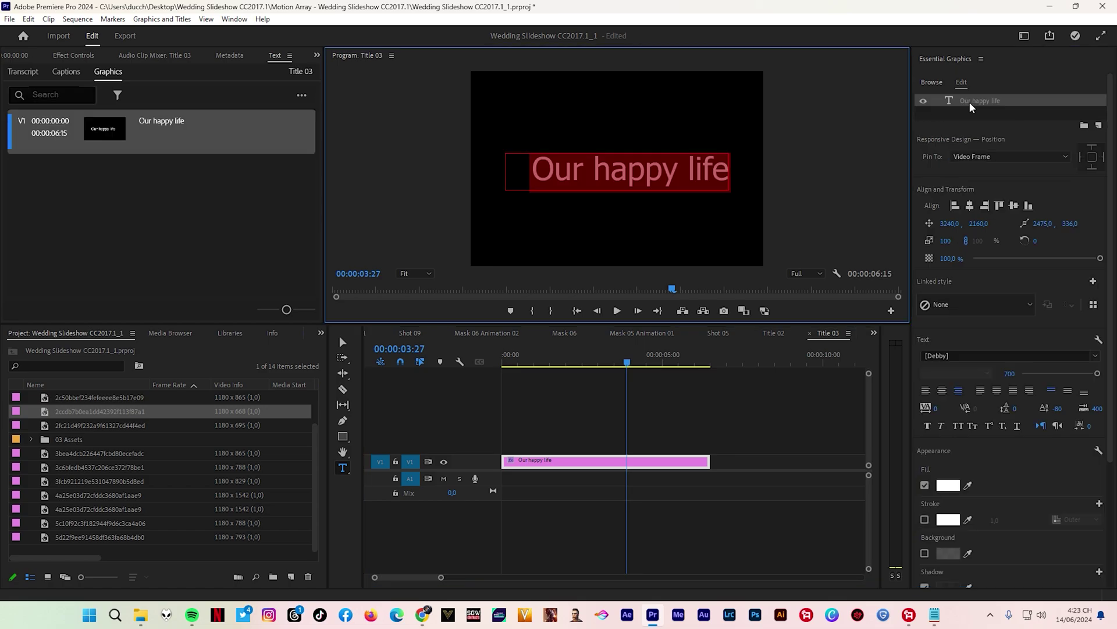
{"action": "type", "text": "nag"}
{"action": "key", "text": "BackSpace"}
{"action": "key", "text": "BackSpace"}
{"action": "type", "text": "g"}
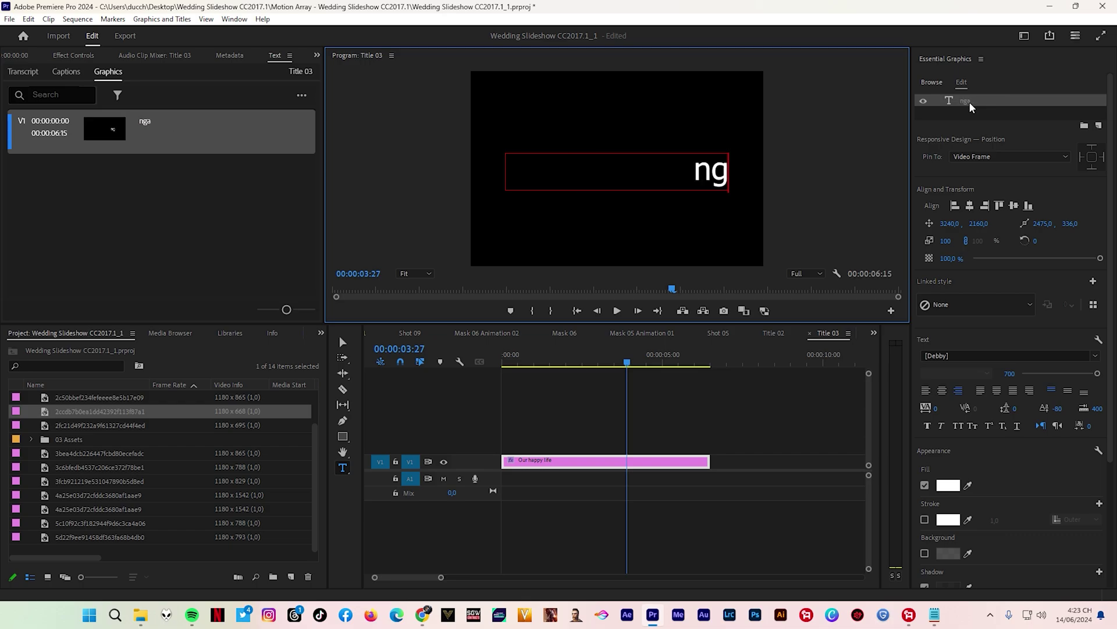
{"action": "type", "text": "ày cuowsi"}
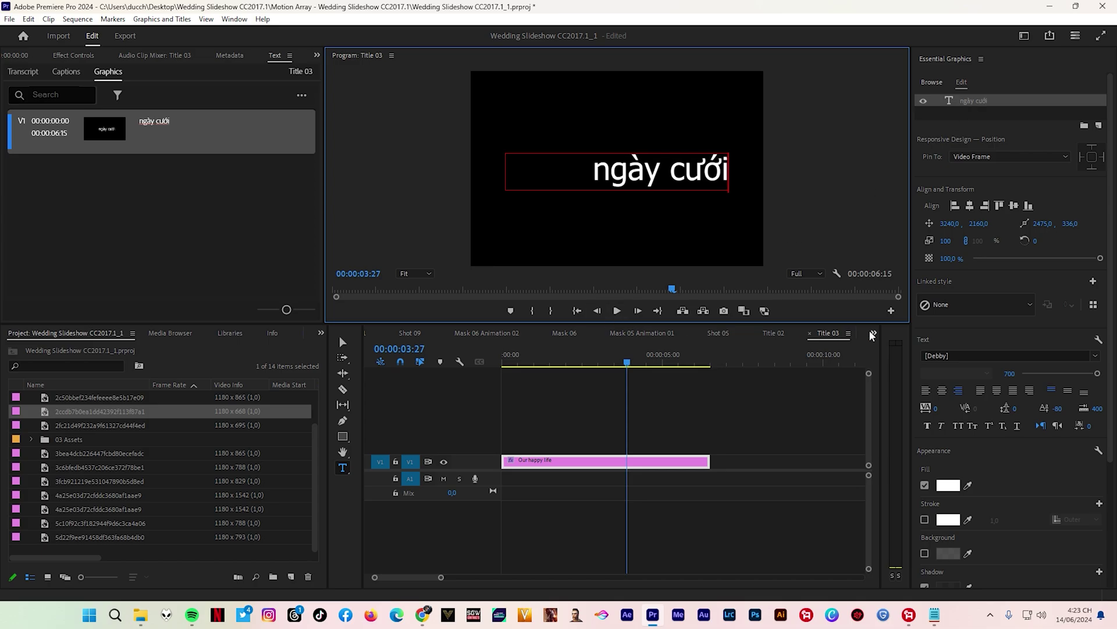
{"action": "left_click", "coordinate": [874, 336]}
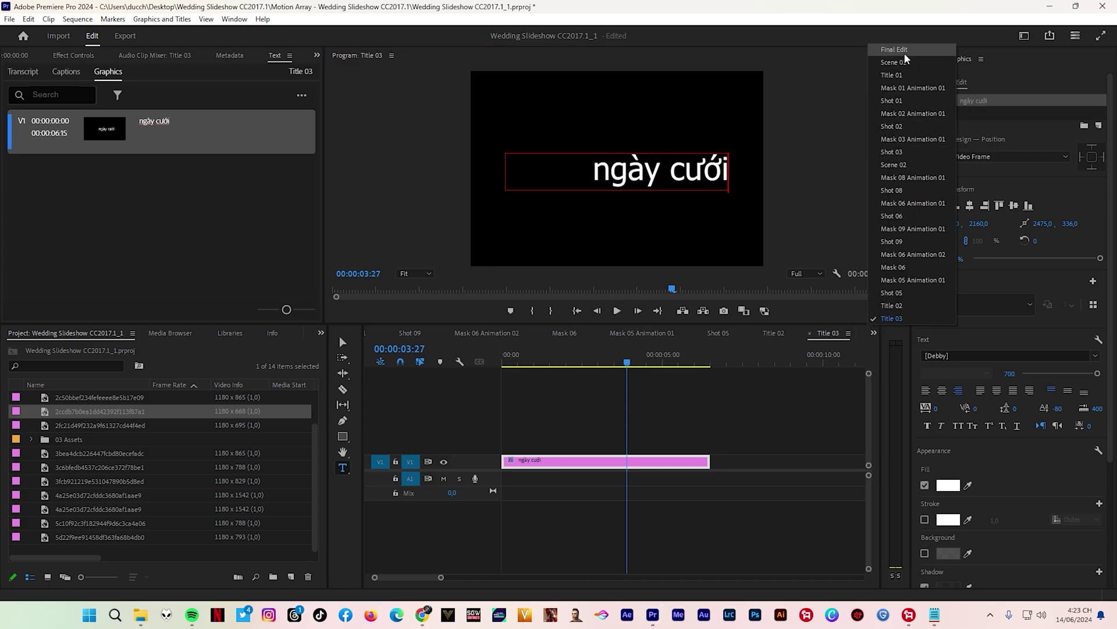
{"action": "left_click", "coordinate": [905, 53]}
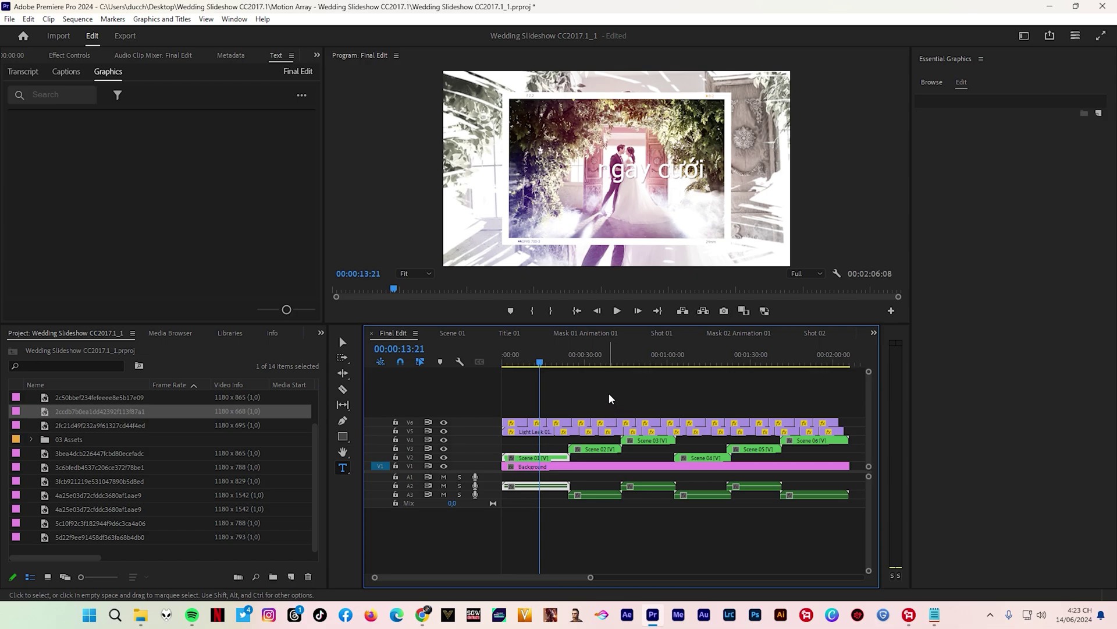